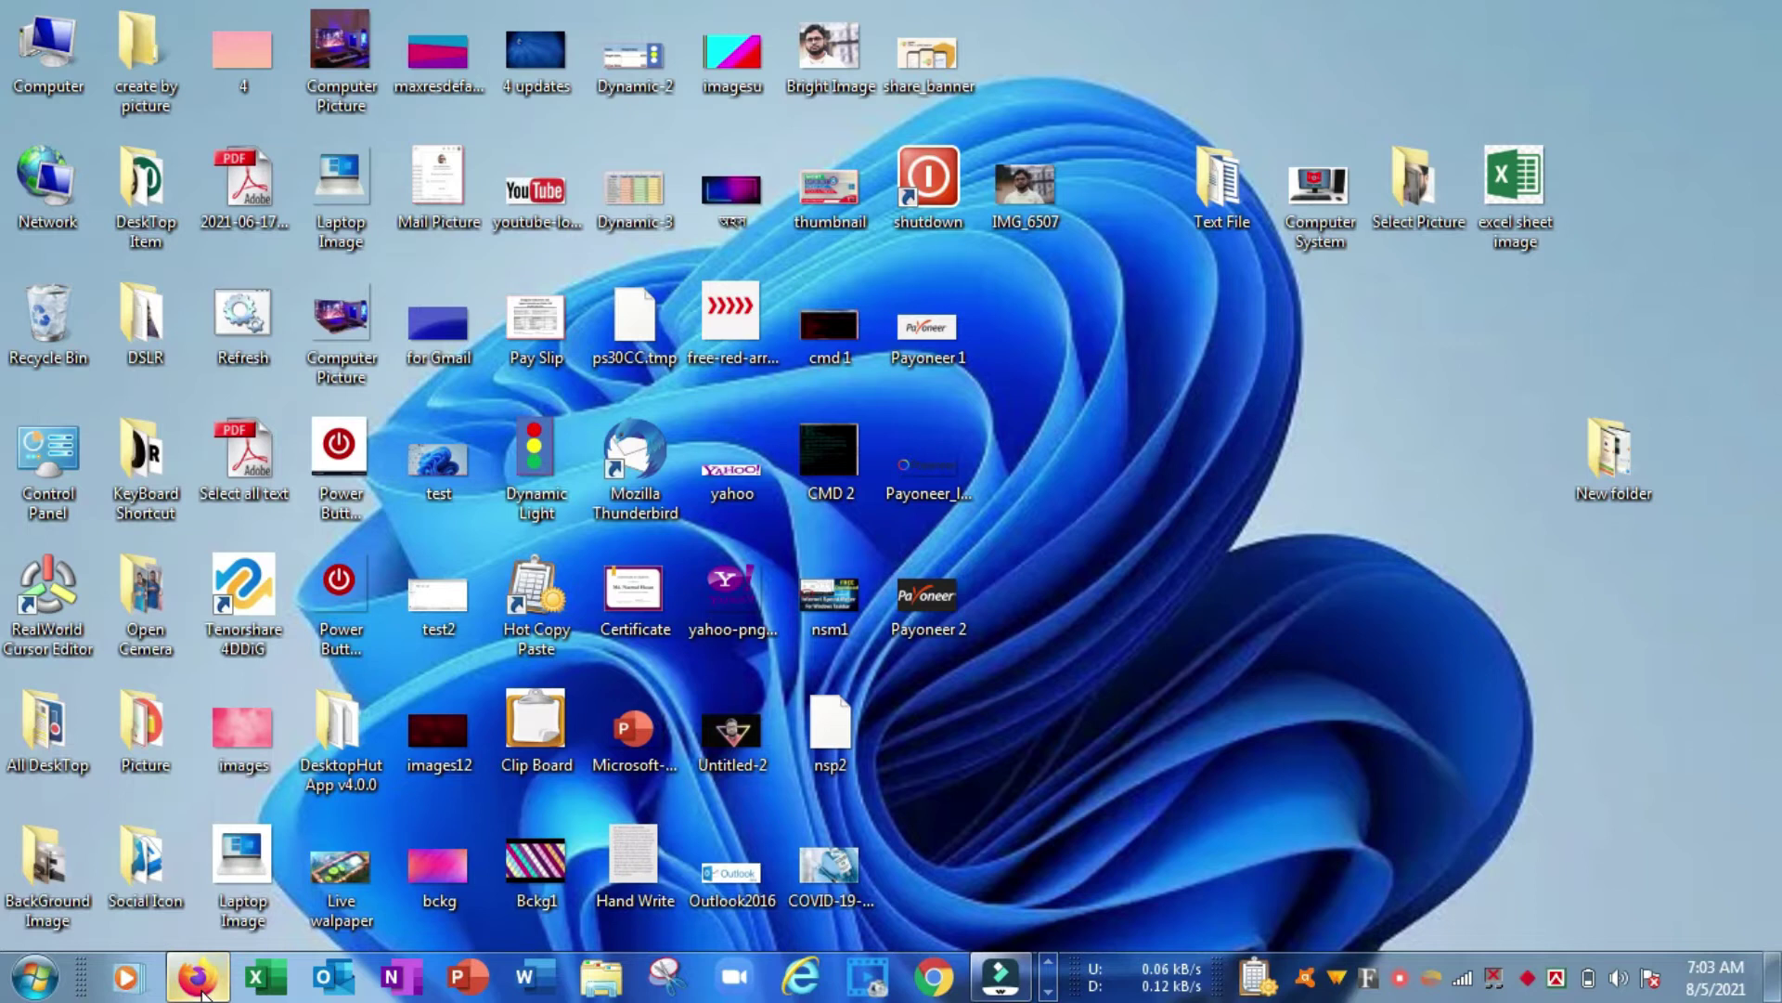
# Switch to Firefox and log out of the current e-TIN account session.
pyautogui.moveTo(200, 984)
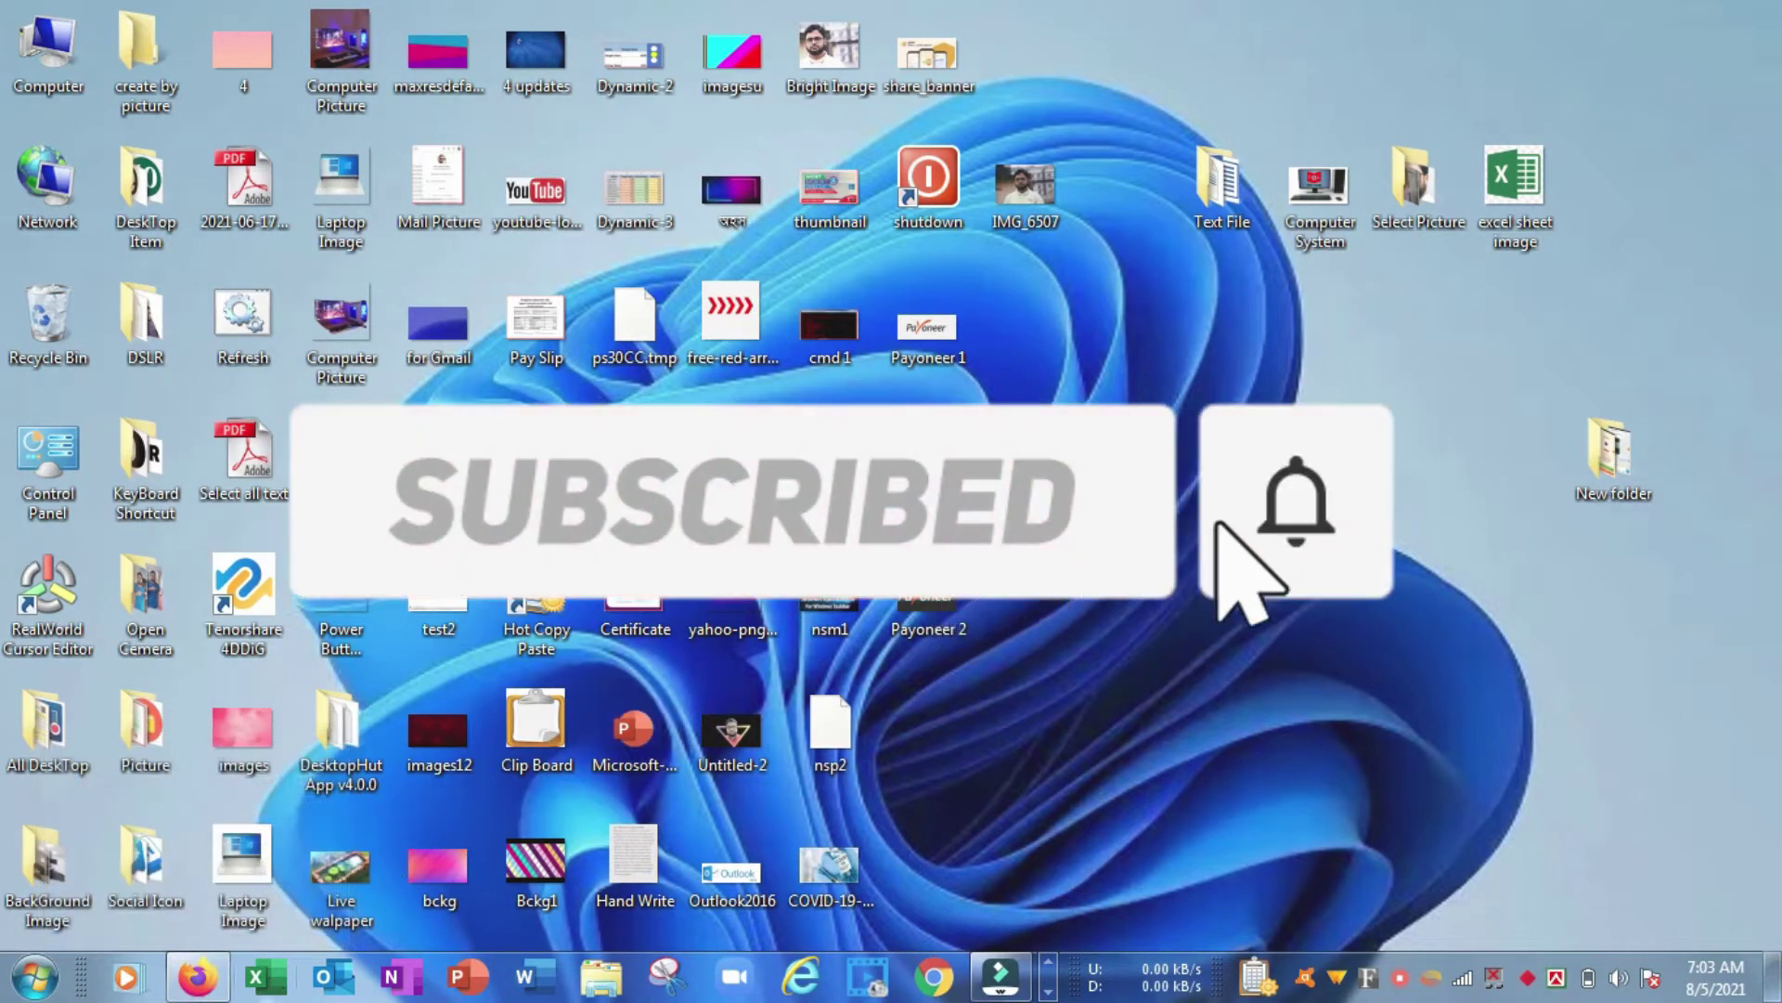
pyautogui.click(195, 980)
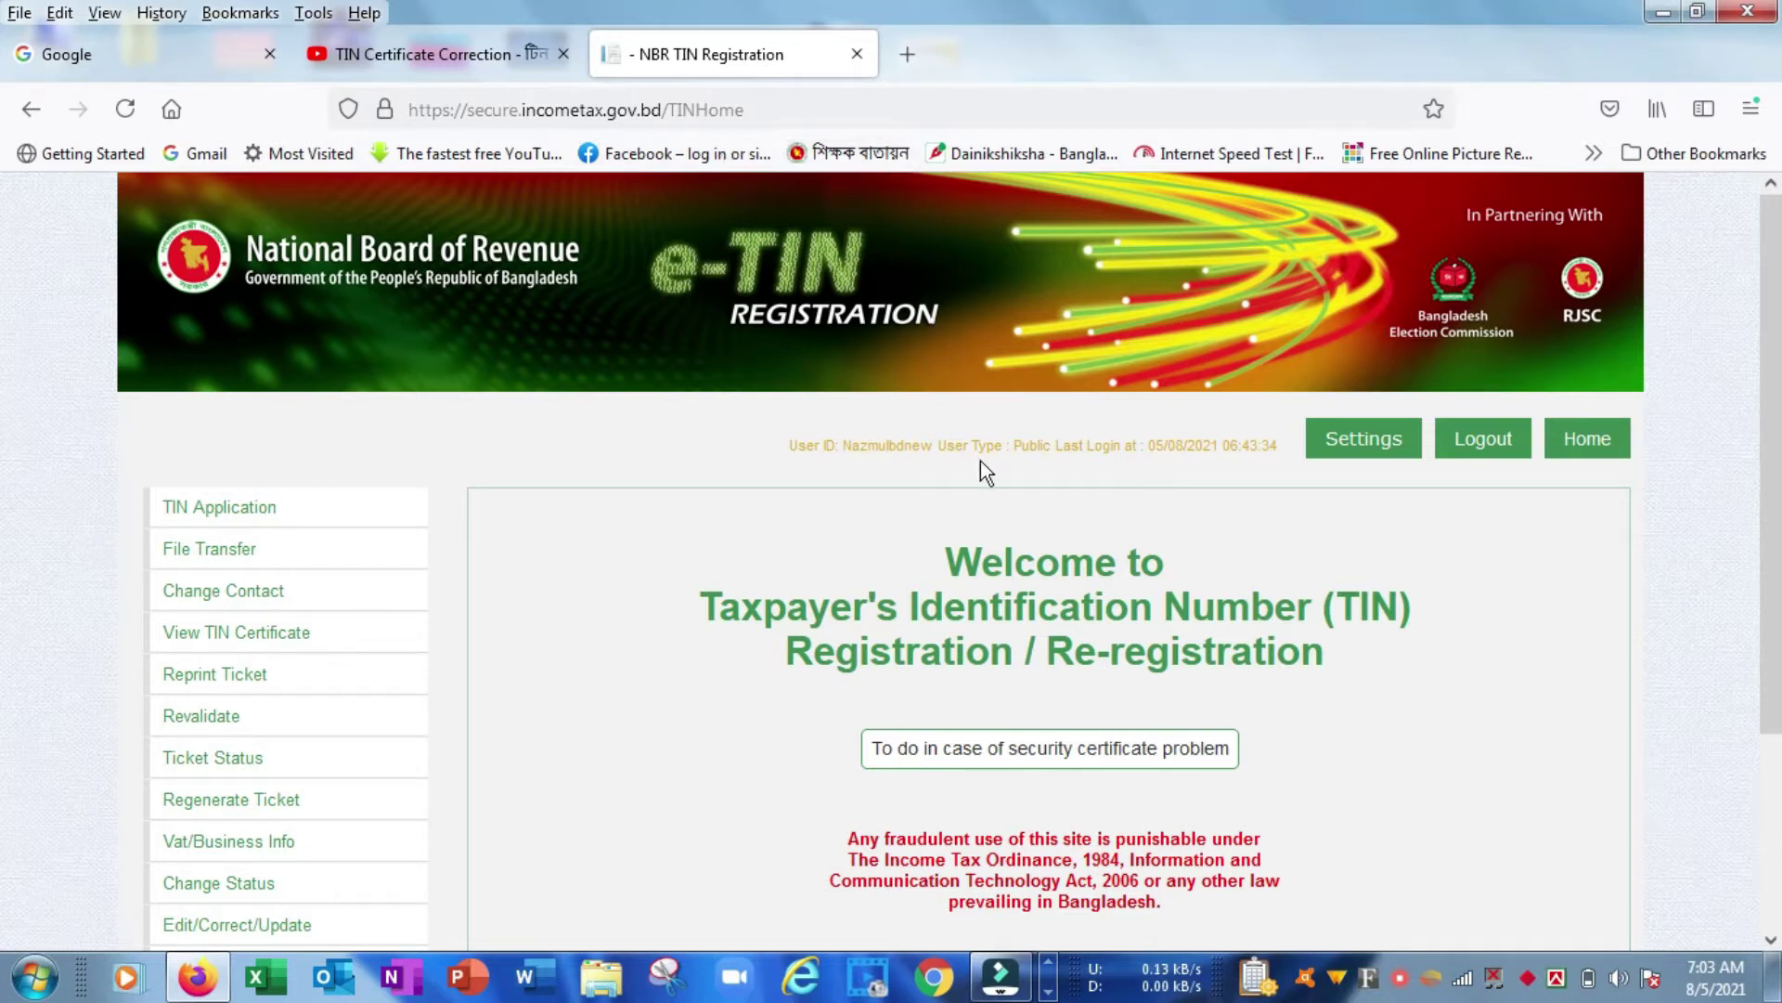
pyautogui.moveTo(1383, 450)
pyautogui.click(1493, 445)
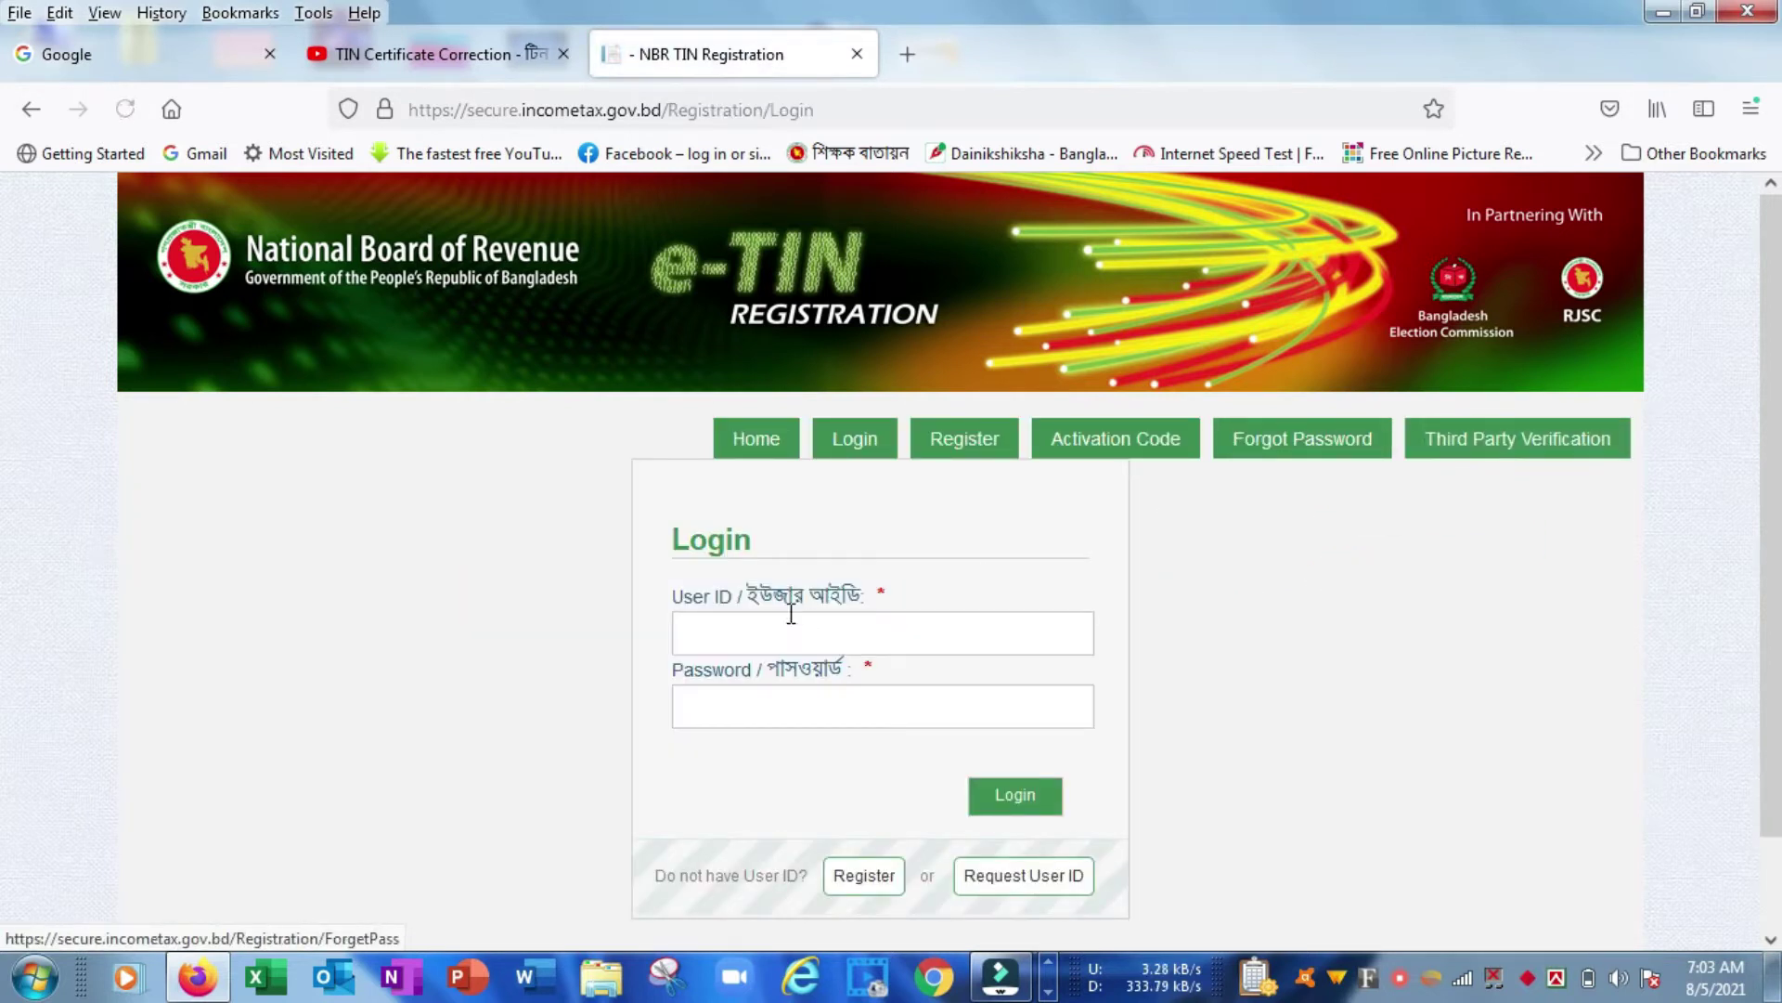
# Log in to the e-TIN portal with the account's user ID and password.
pyautogui.click(855, 446)
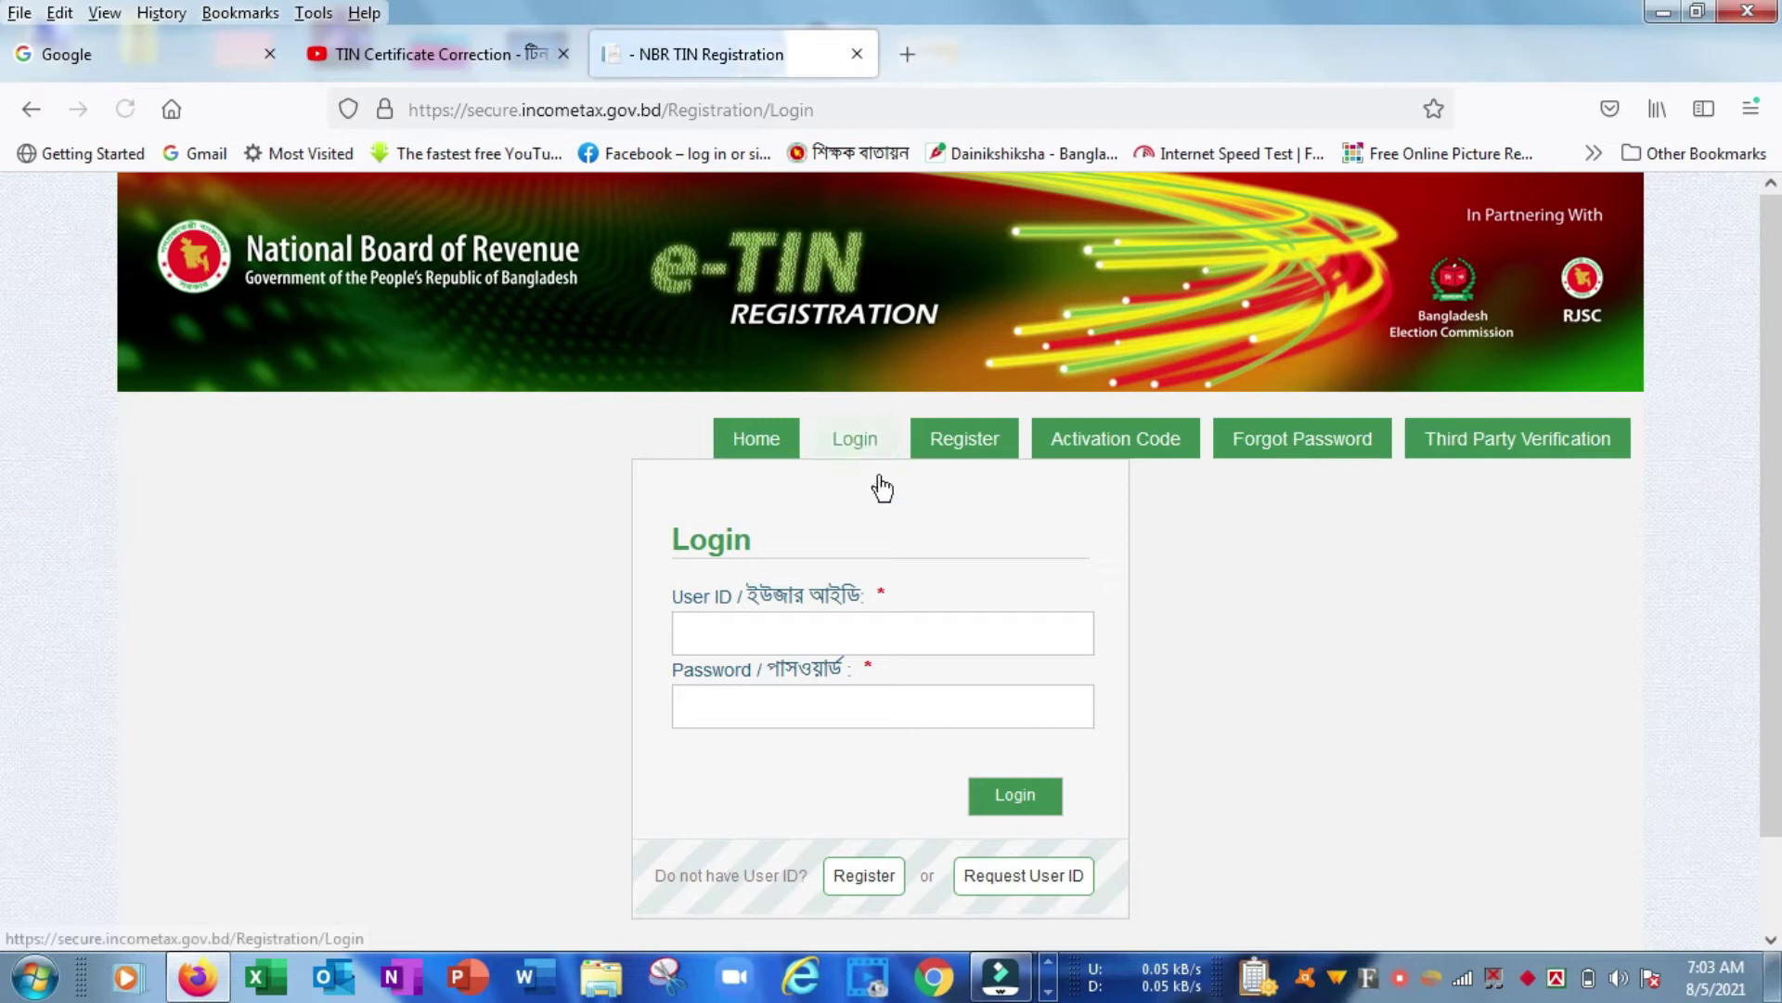
pyautogui.click(875, 635)
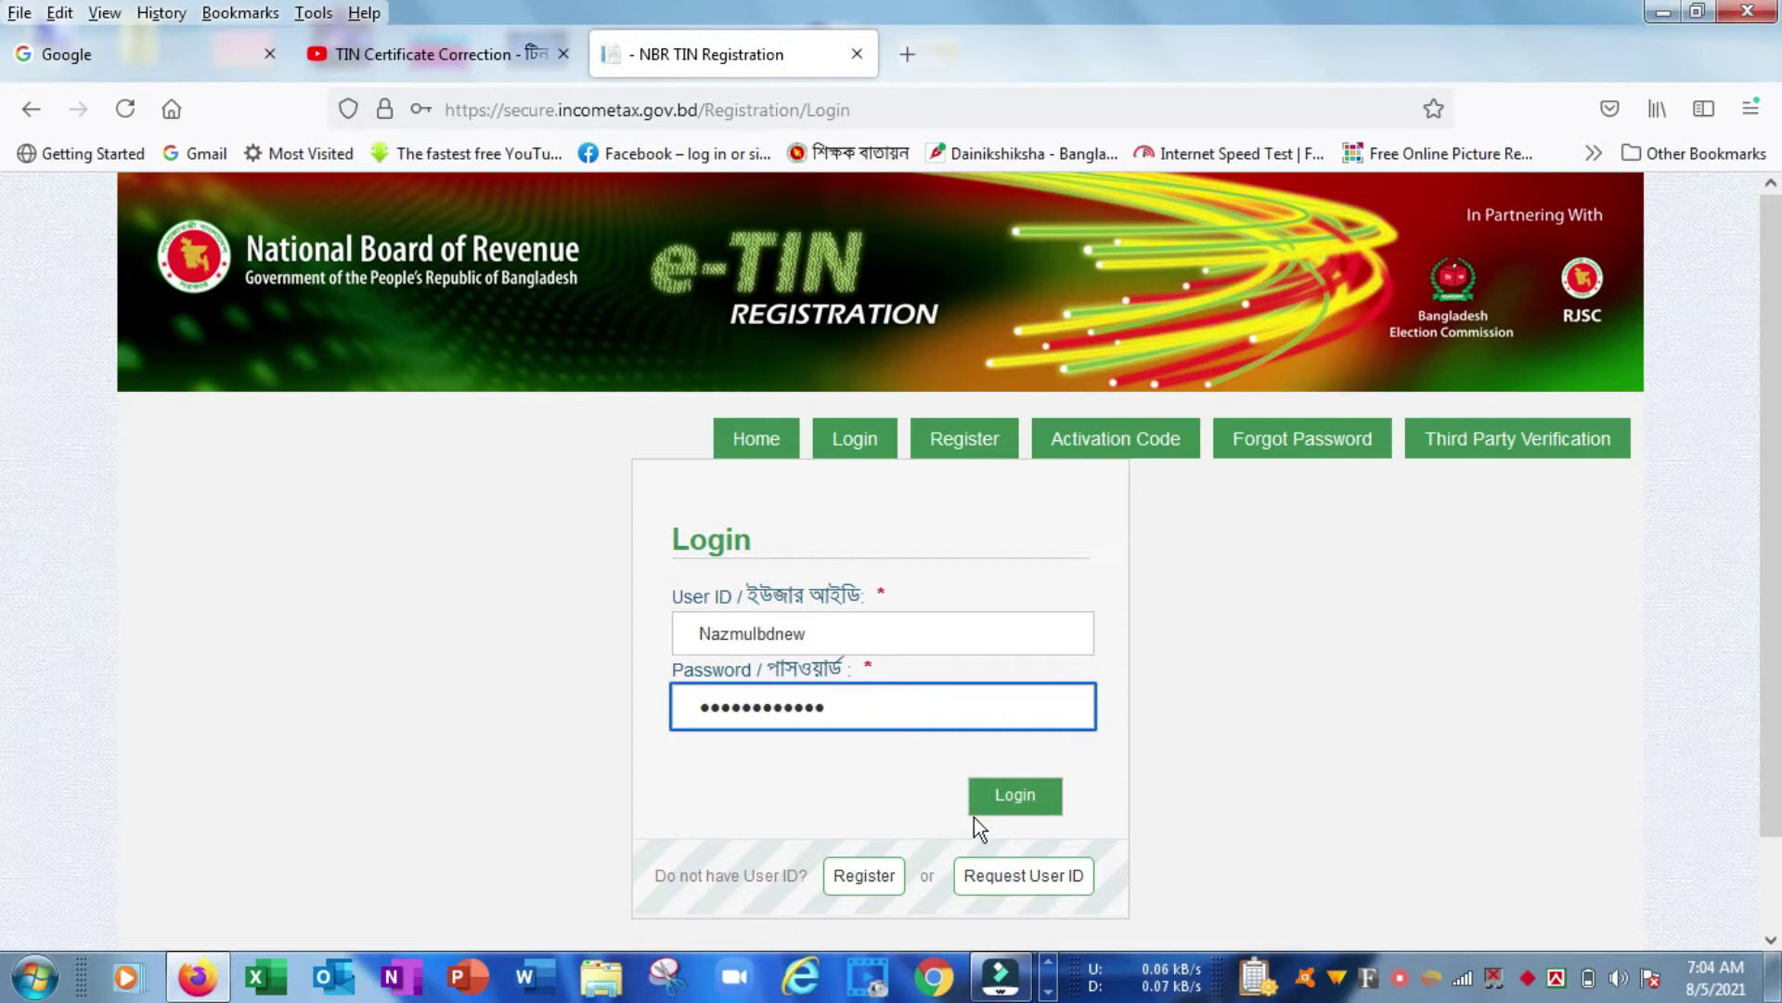
pyautogui.click(1028, 798)
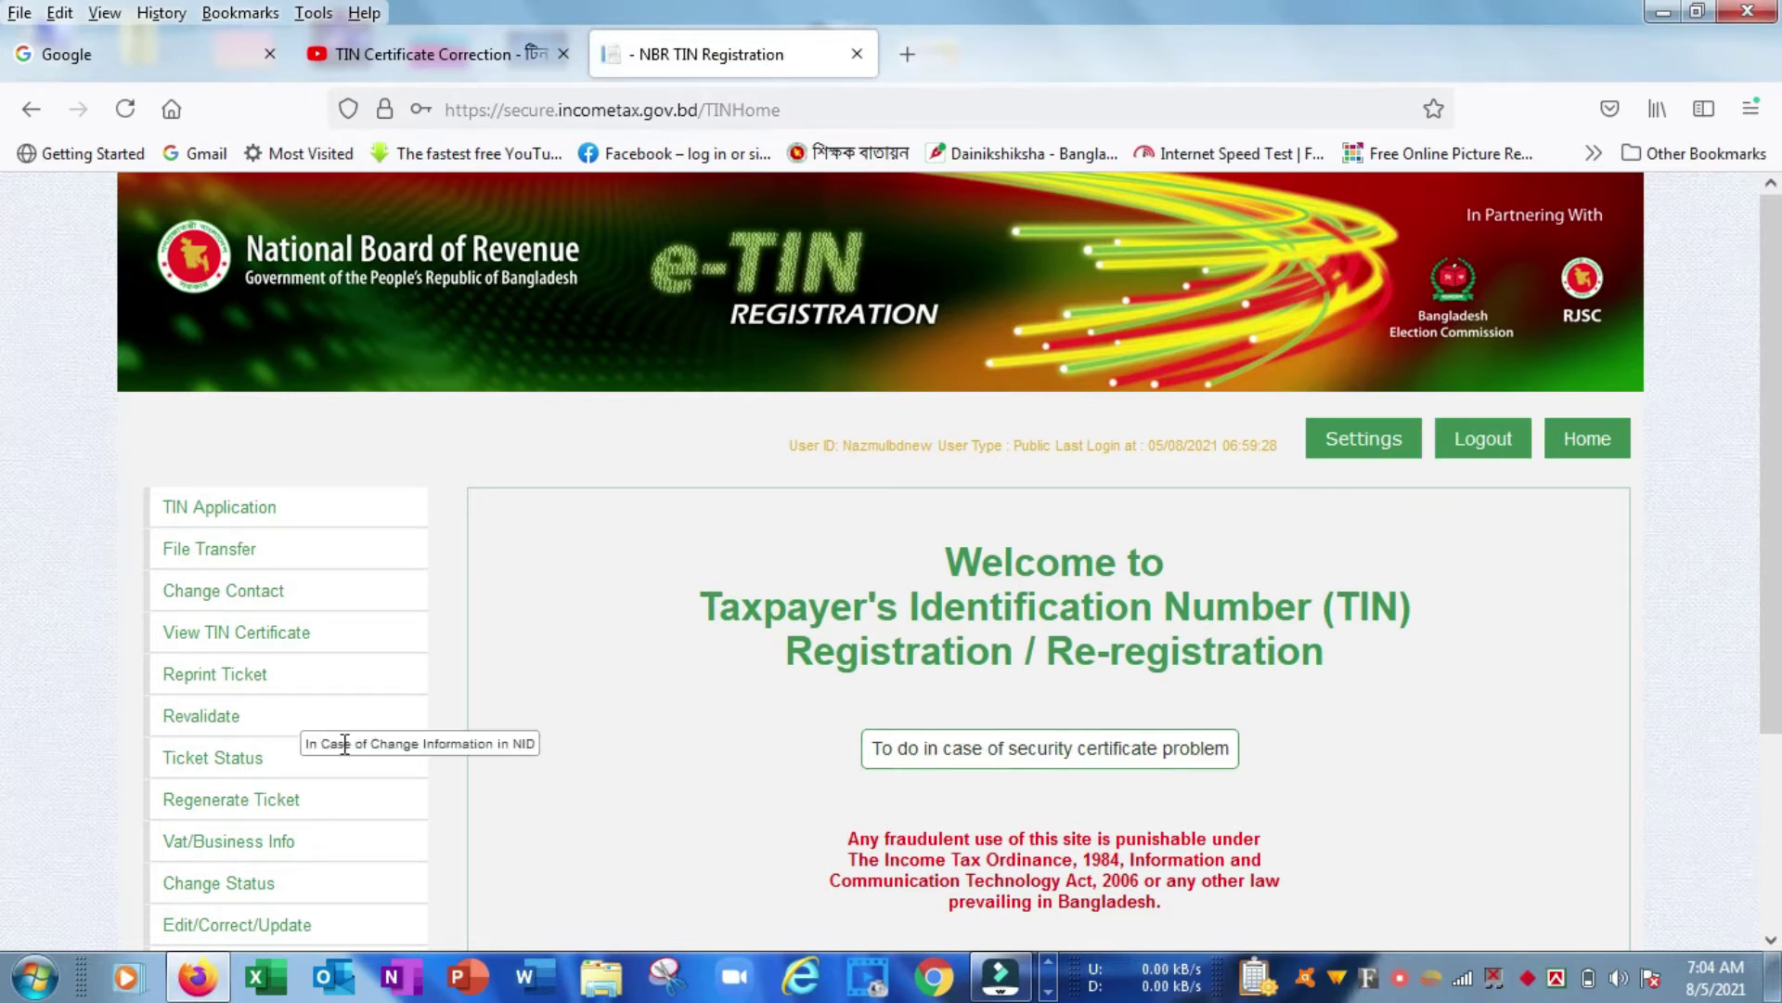
# Open the taxpayer's TIN certificate and check its particulars, especially the mother's name.
pyautogui.scroll(-2, 345, 740)
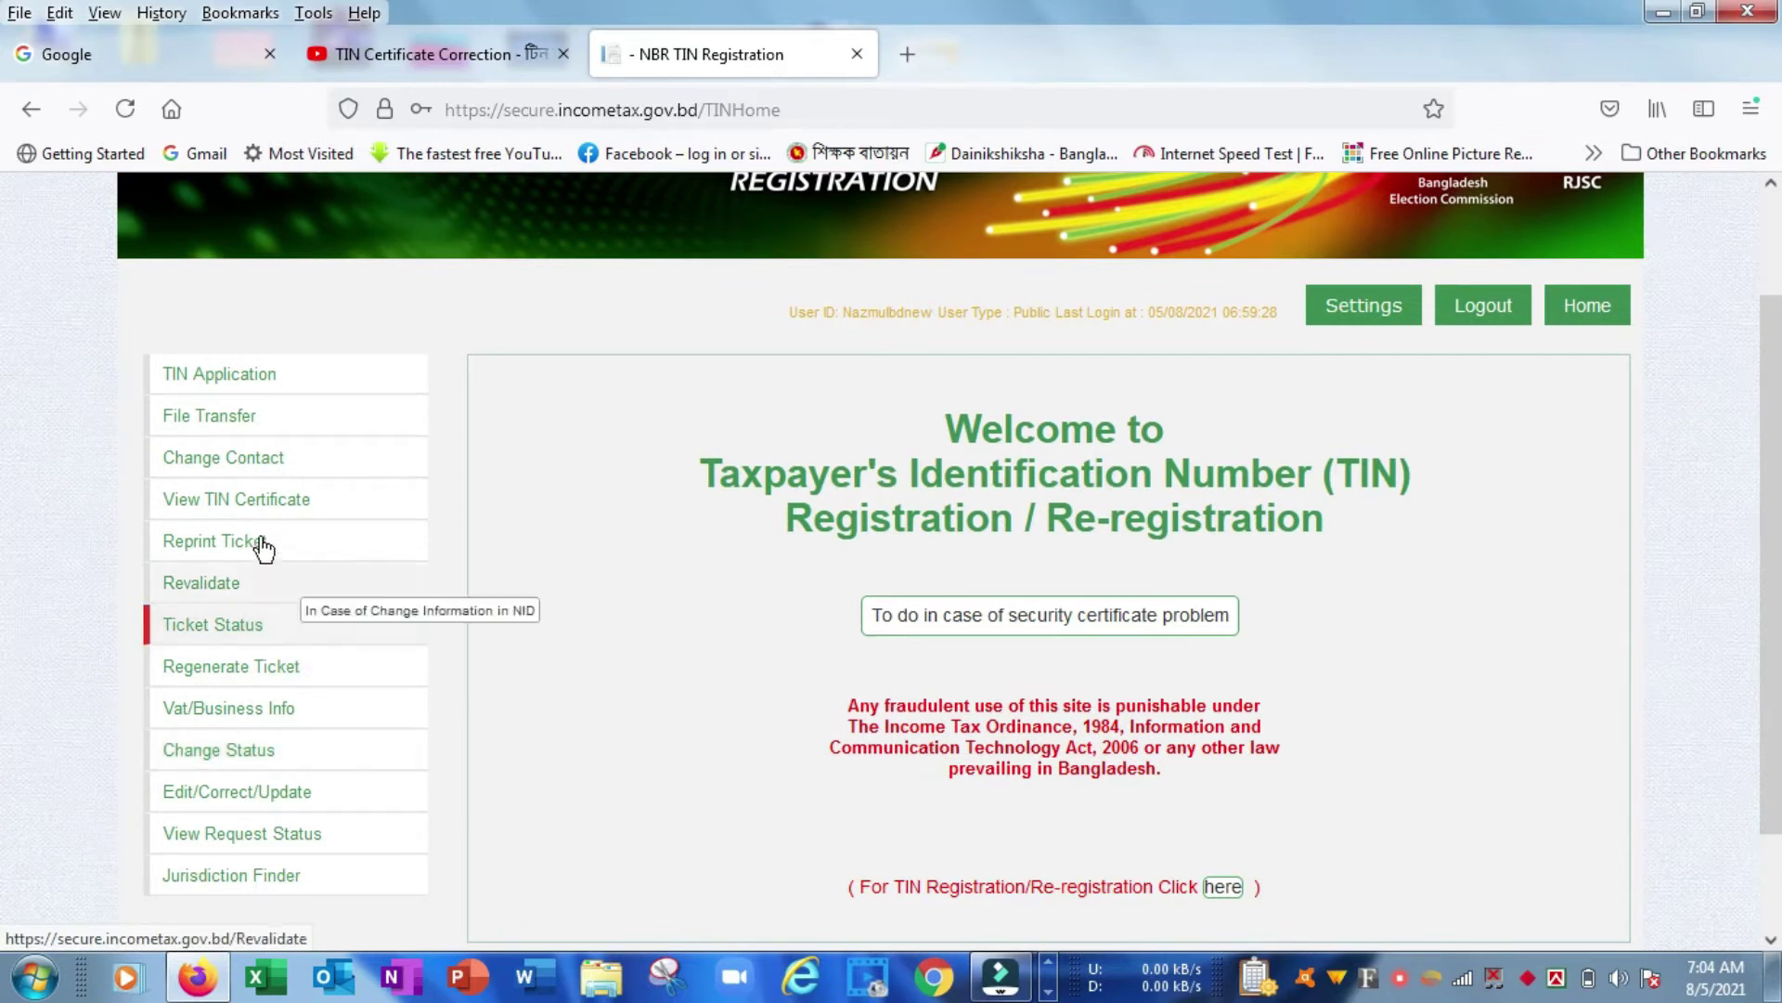
pyautogui.click(259, 507)
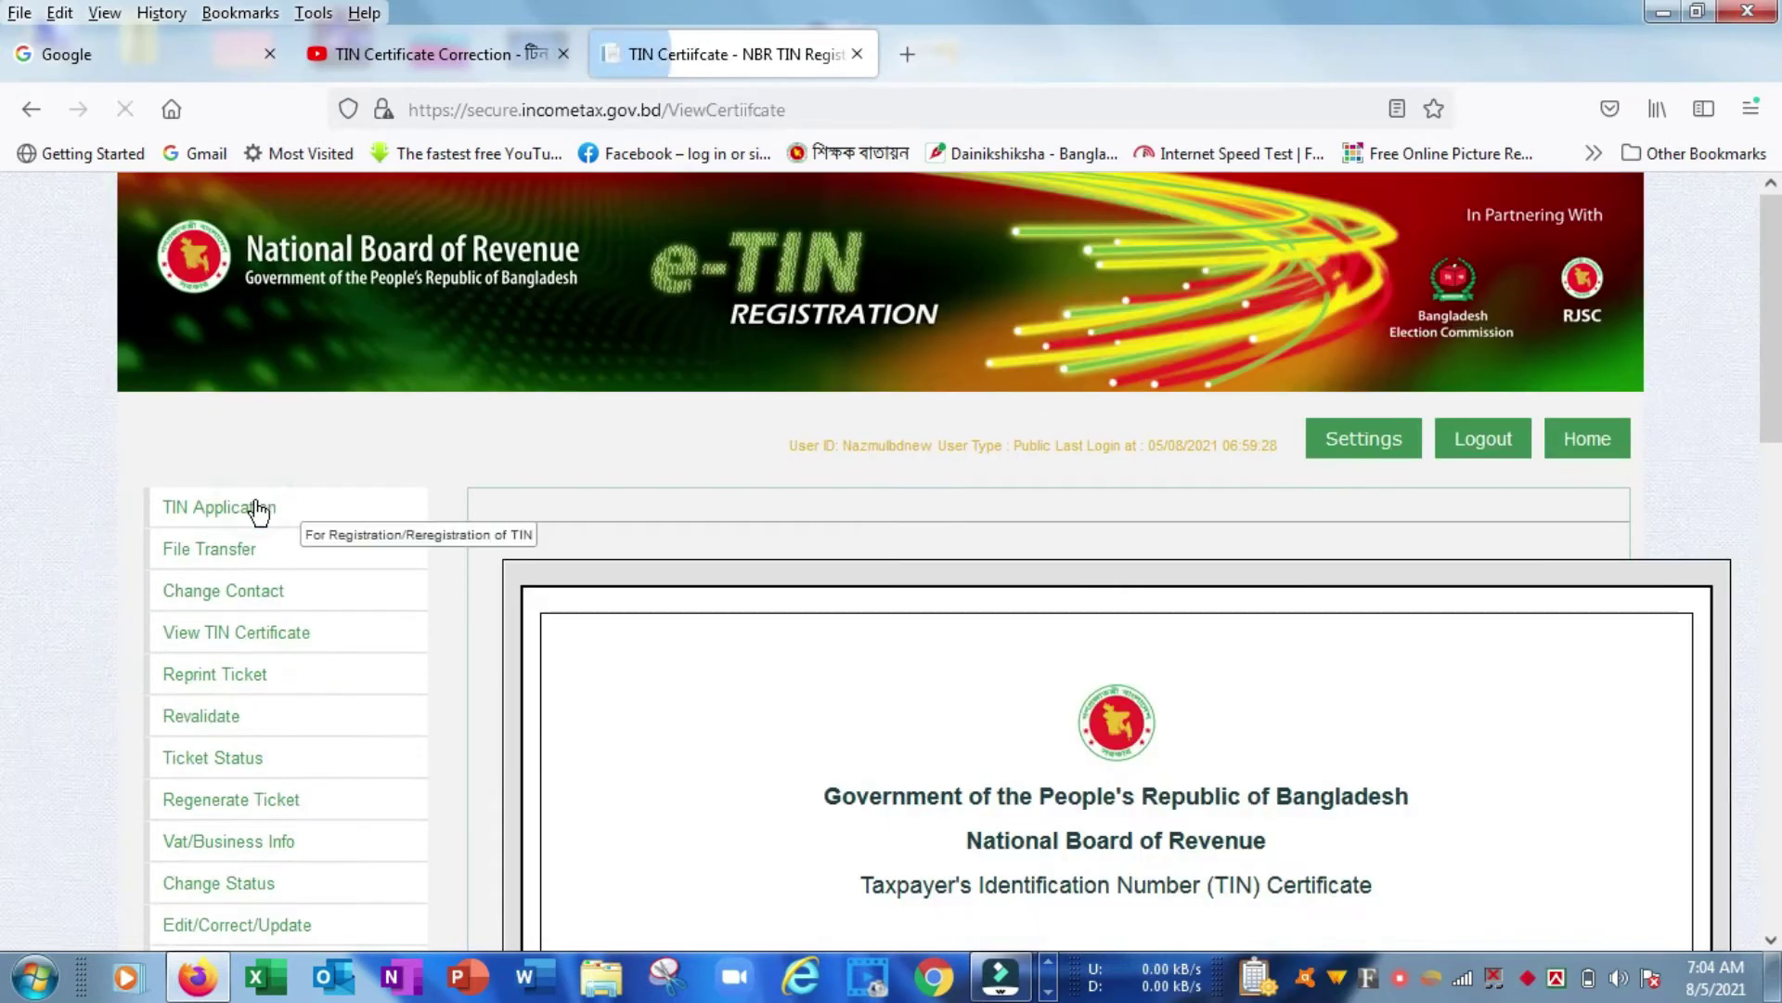
pyautogui.scroll(-10, 1411, 754)
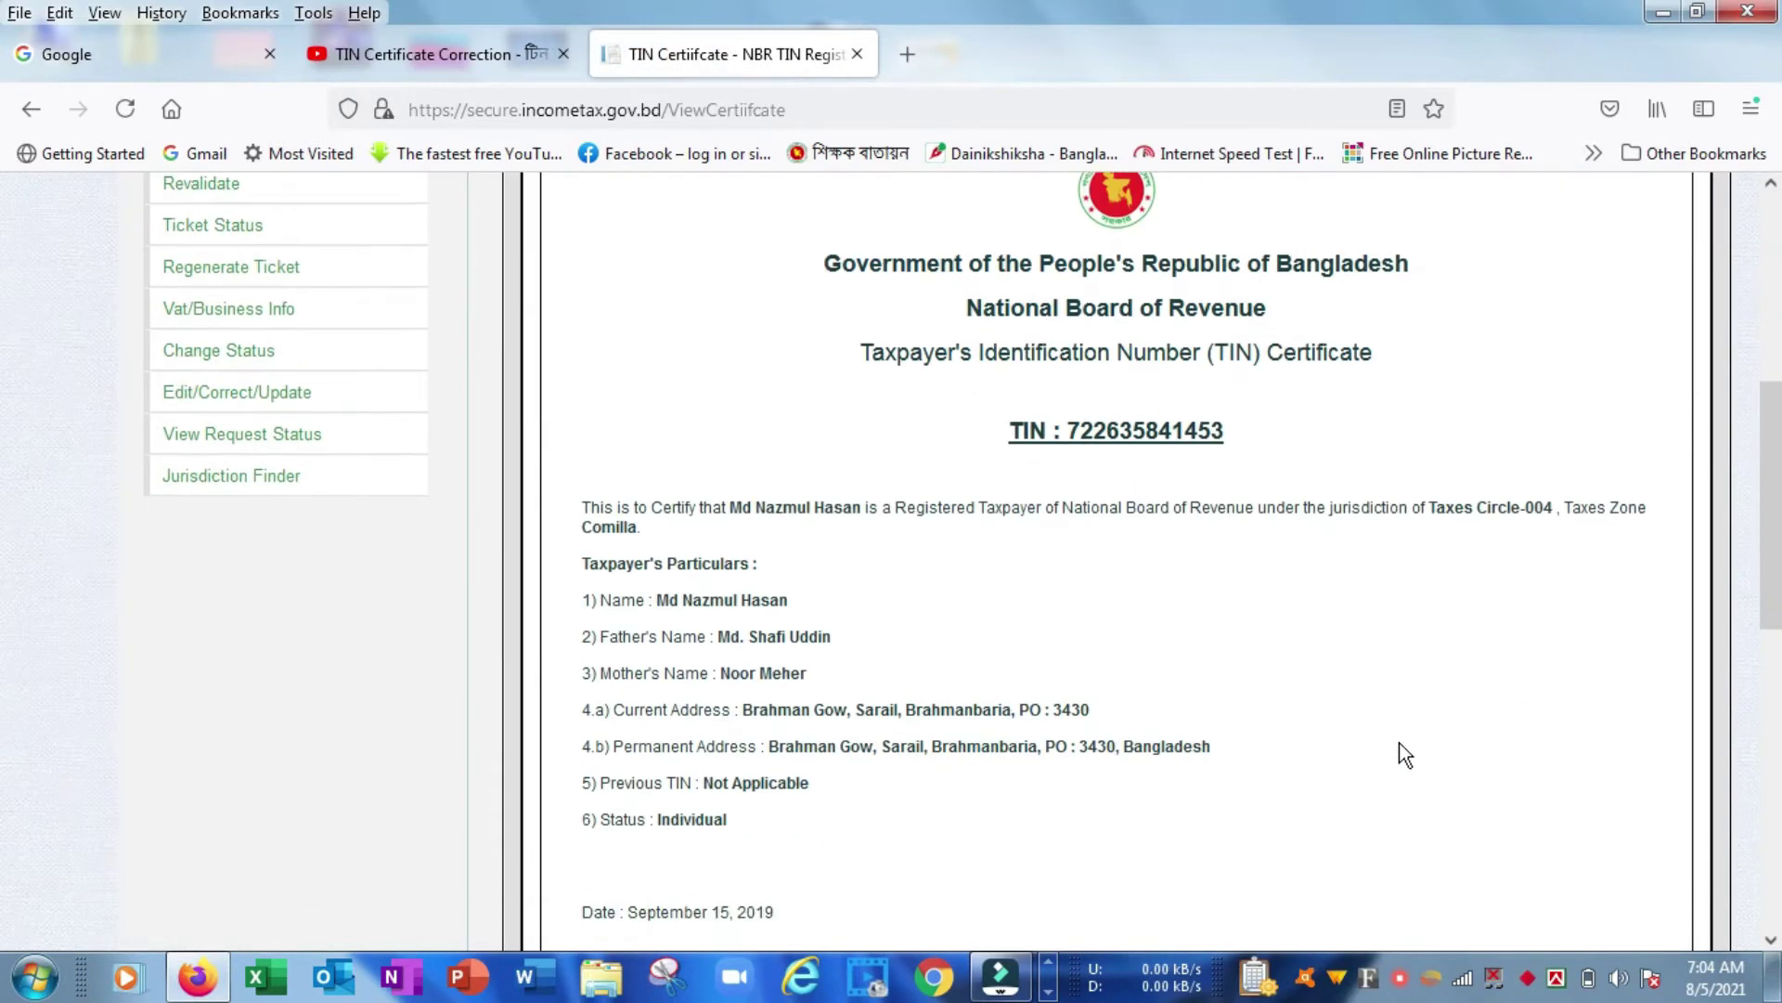
pyautogui.scroll(-2, 1400, 742)
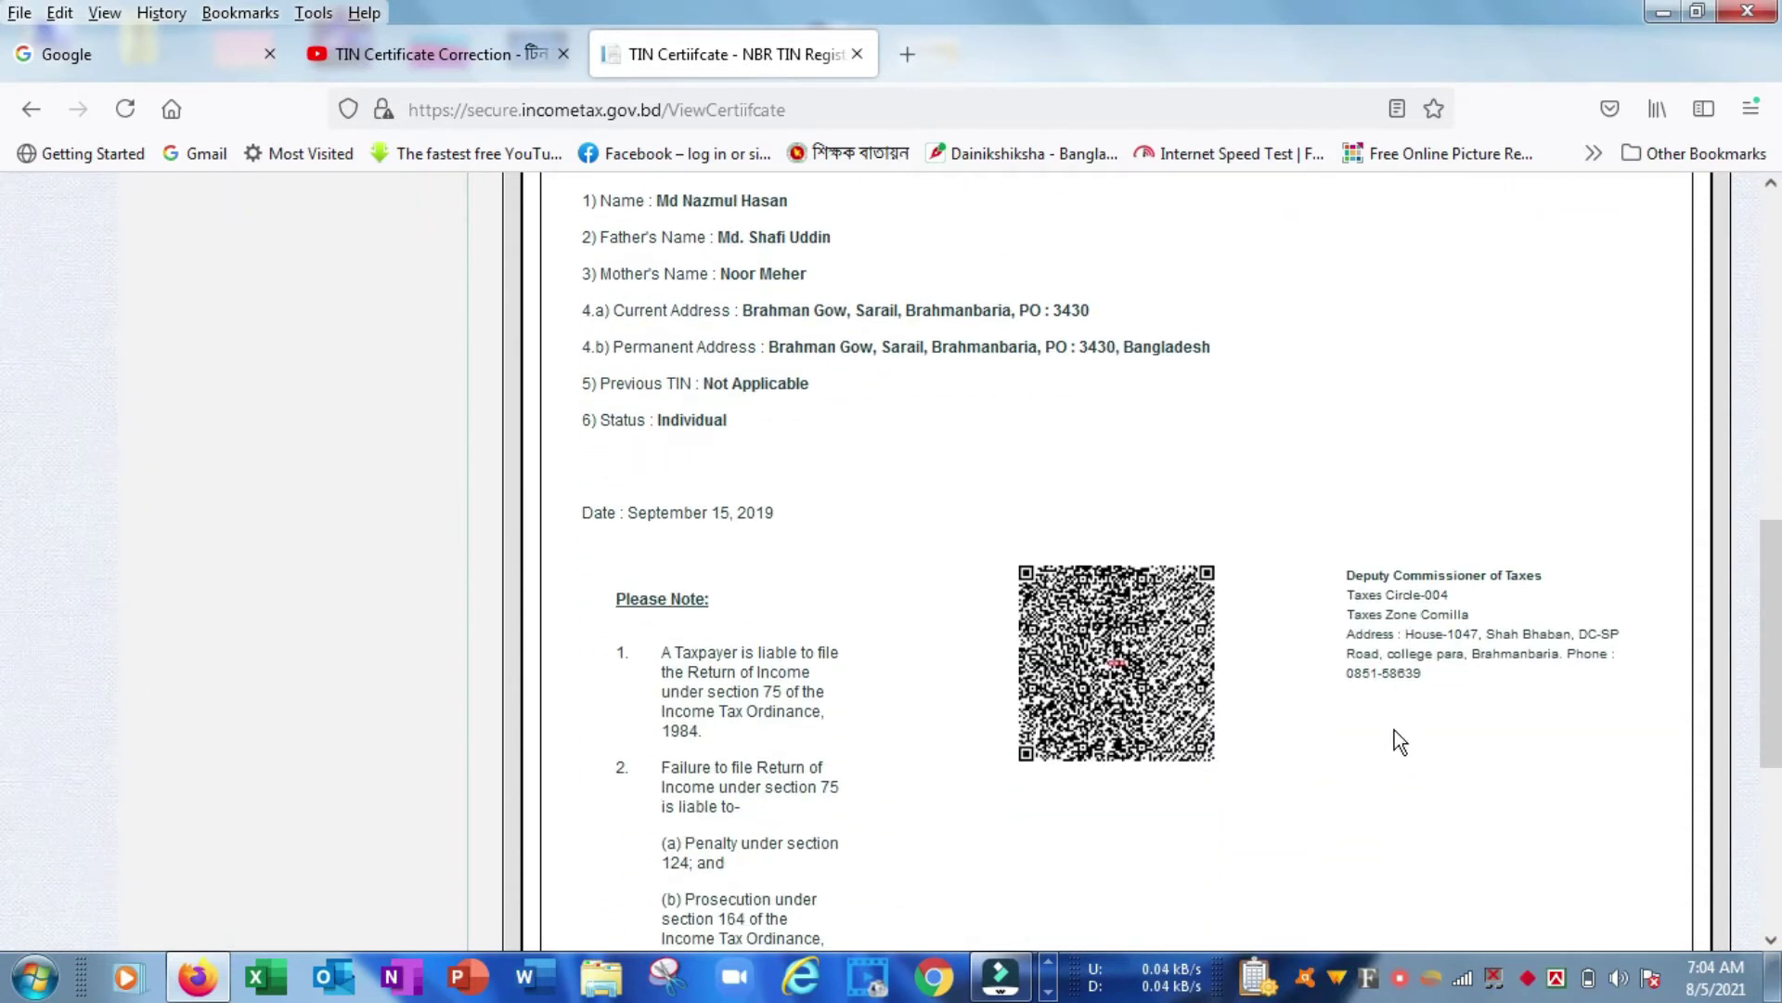
pyautogui.scroll(2, 1038, 631)
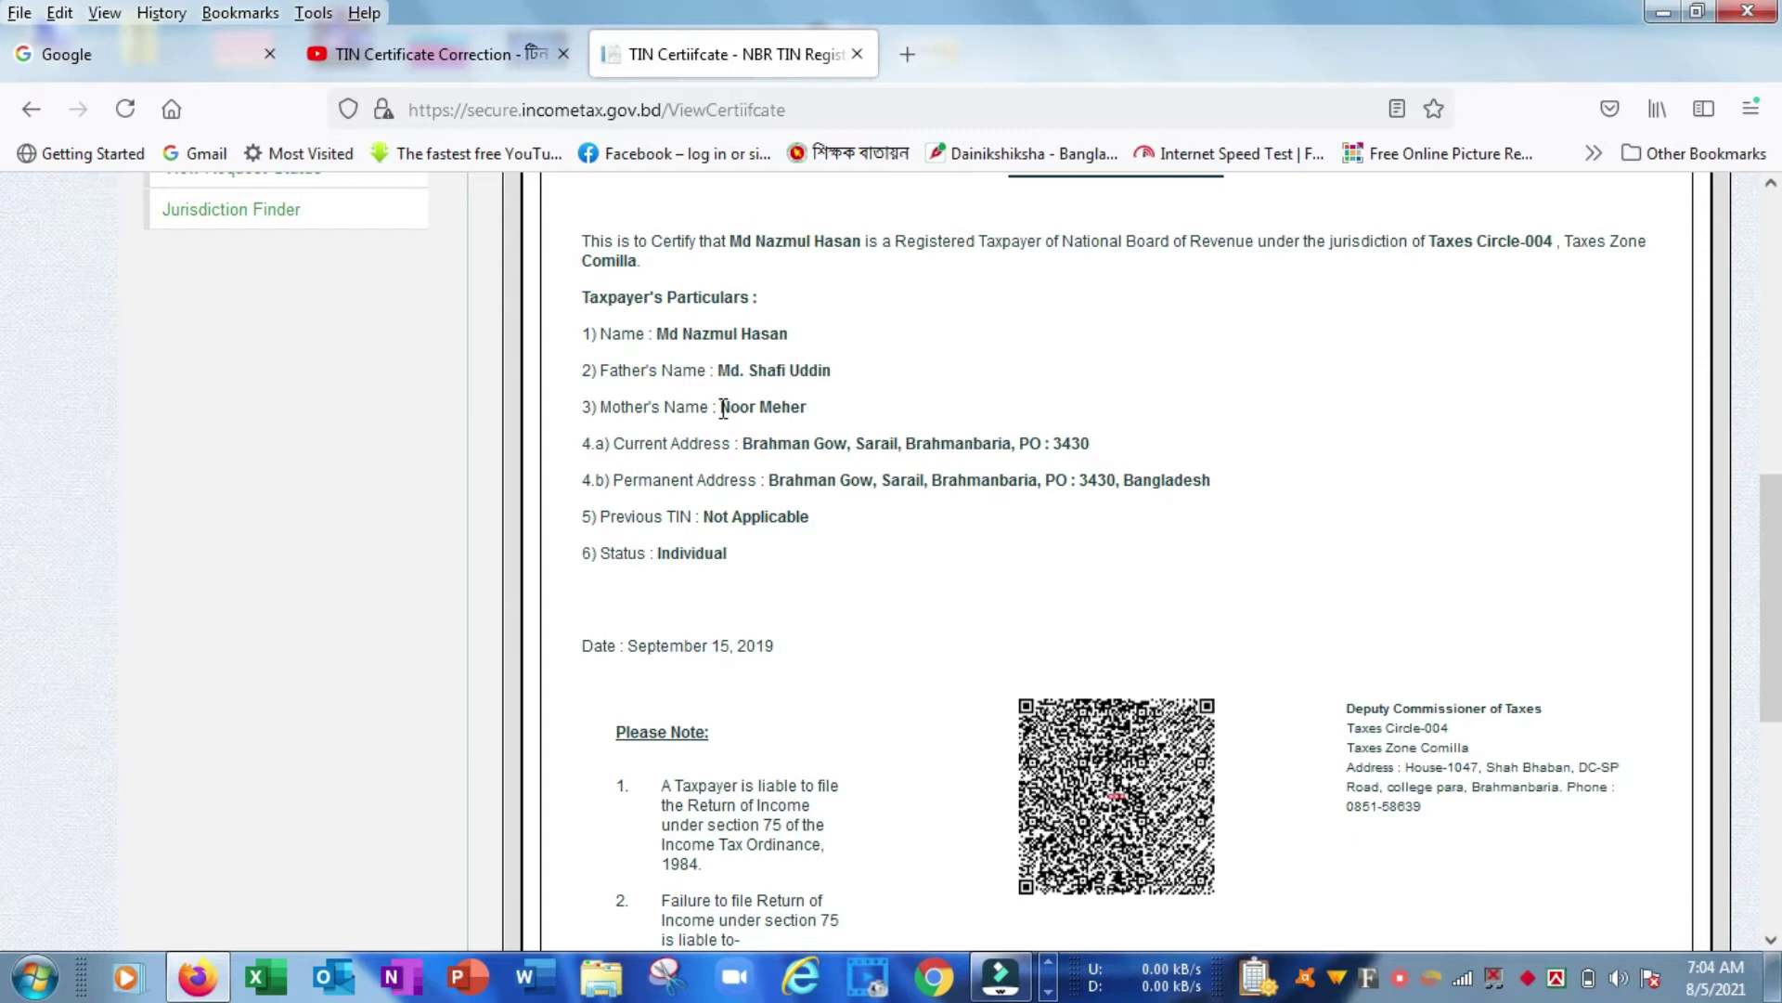
pyautogui.moveTo(721, 409); pyautogui.dragTo(806, 410)
pyautogui.click(826, 412)
pyautogui.scroll(6, 874, 566)
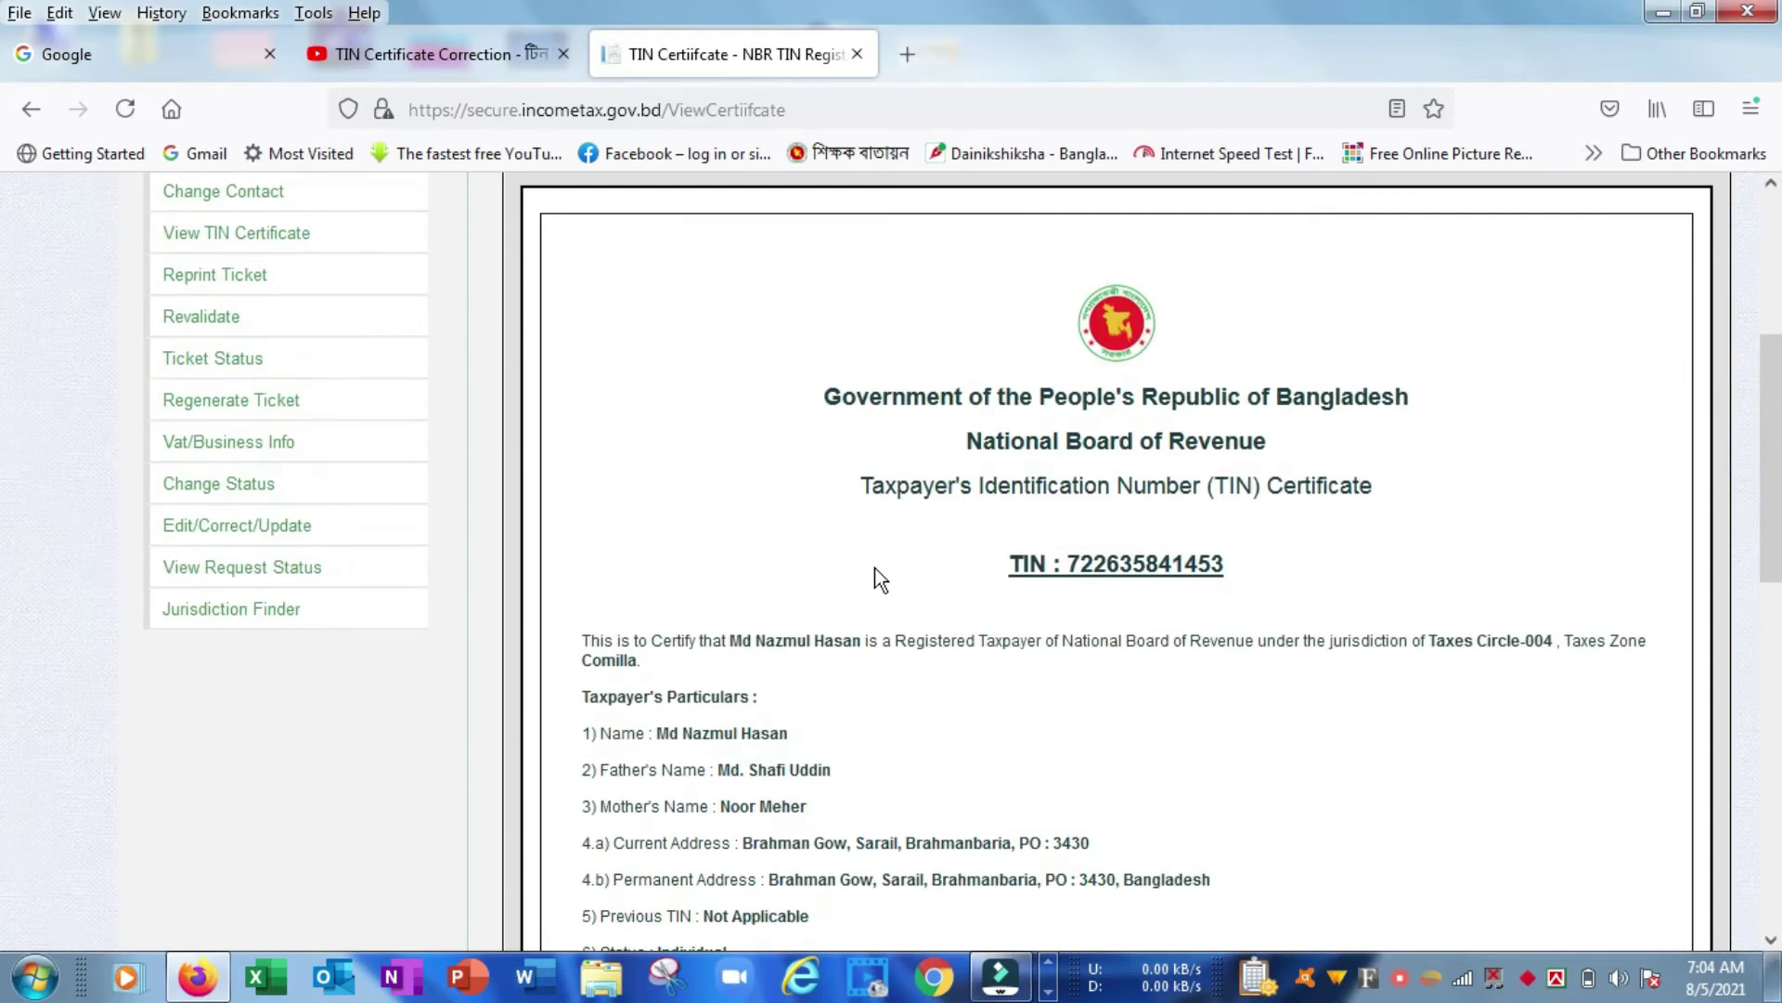
# Examine the father's name and the postal code of the permanent address on the TIN certificate.
pyautogui.scroll(-2, 867, 585)
pyautogui.scroll(-1, 868, 585)
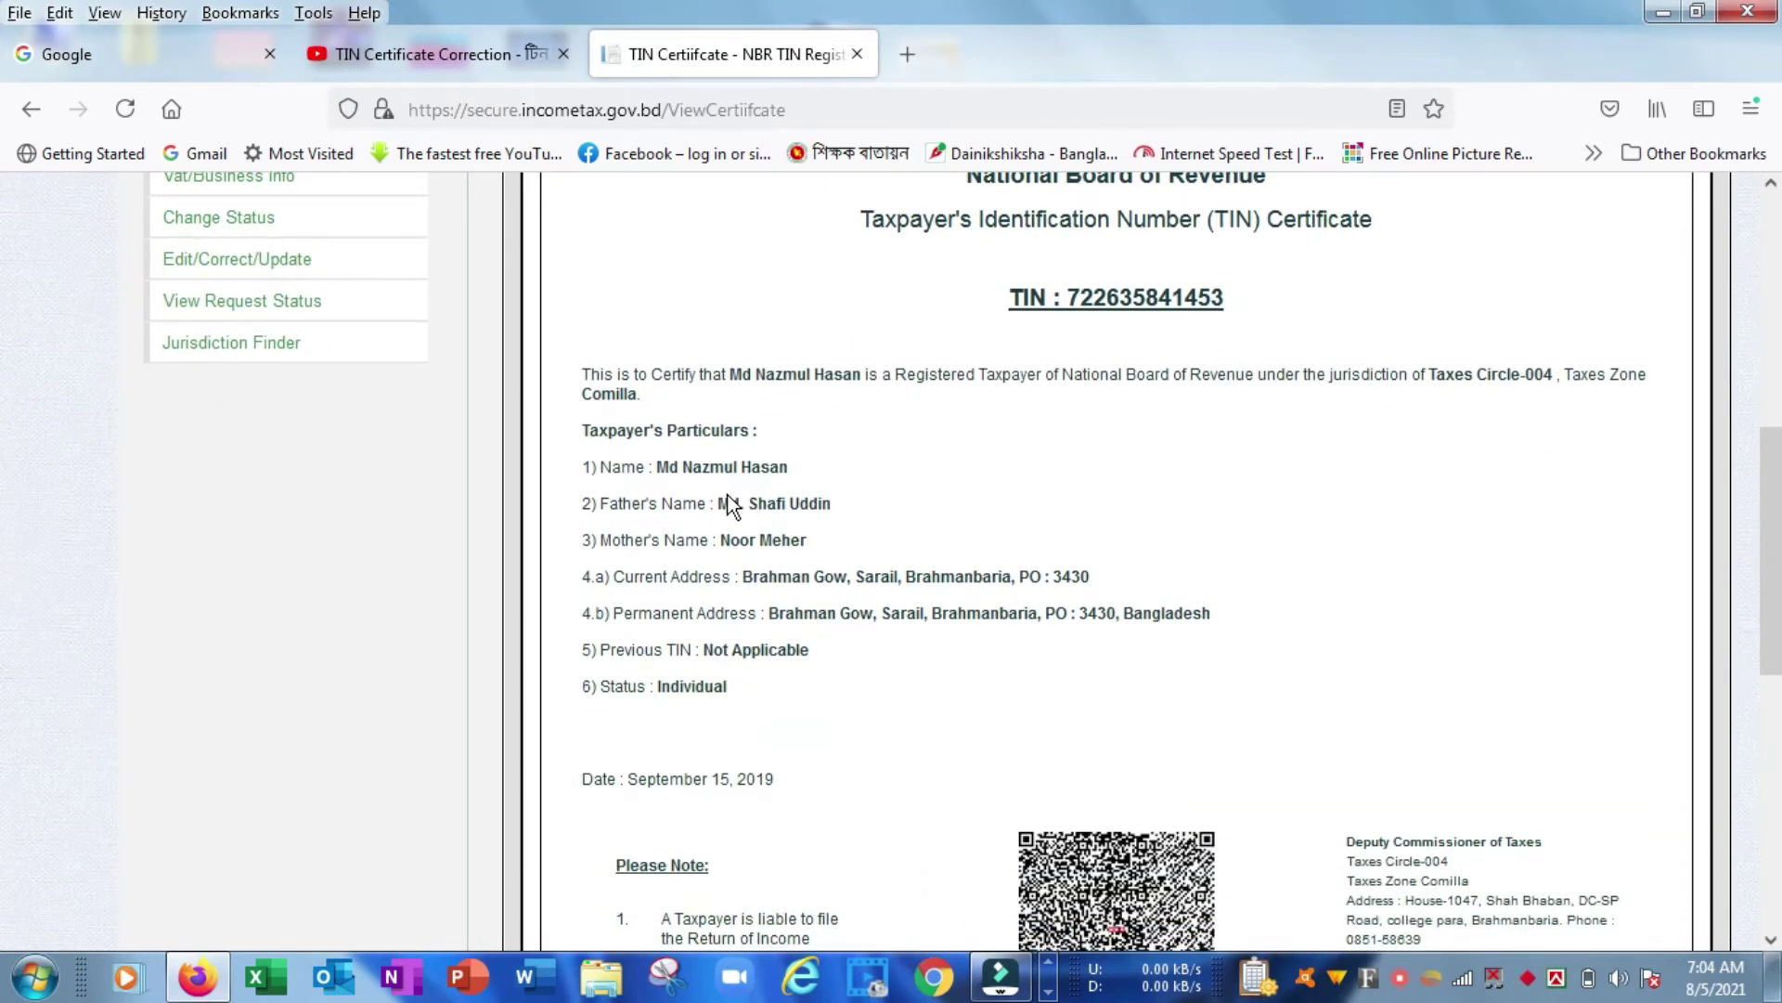
pyautogui.moveTo(724, 508); pyautogui.dragTo(758, 508)
pyautogui.click(933, 685)
pyautogui.moveTo(1079, 614); pyautogui.dragTo(1115, 624)
pyautogui.scroll(5, 1239, 572)
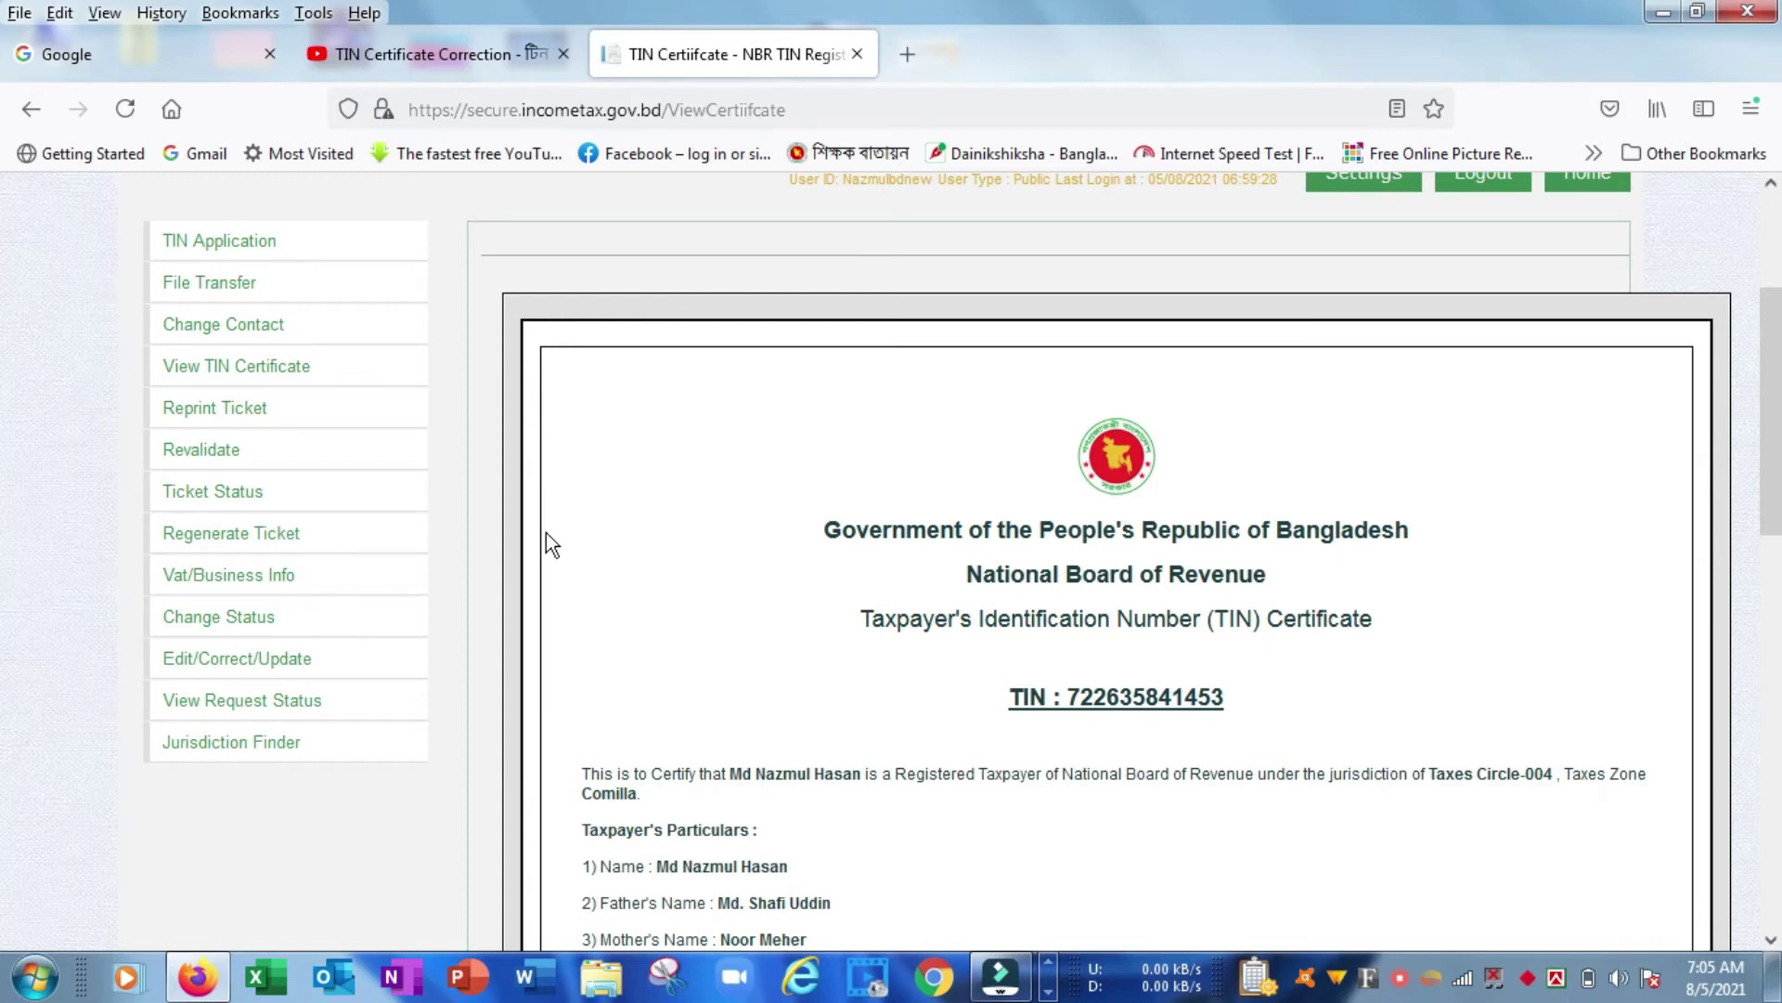
# Start an Edit/Correct/Update request for the TIN record with Mother's Name as the correction type.
pyautogui.scroll(1, 761, 538)
pyautogui.scroll(3, 739, 525)
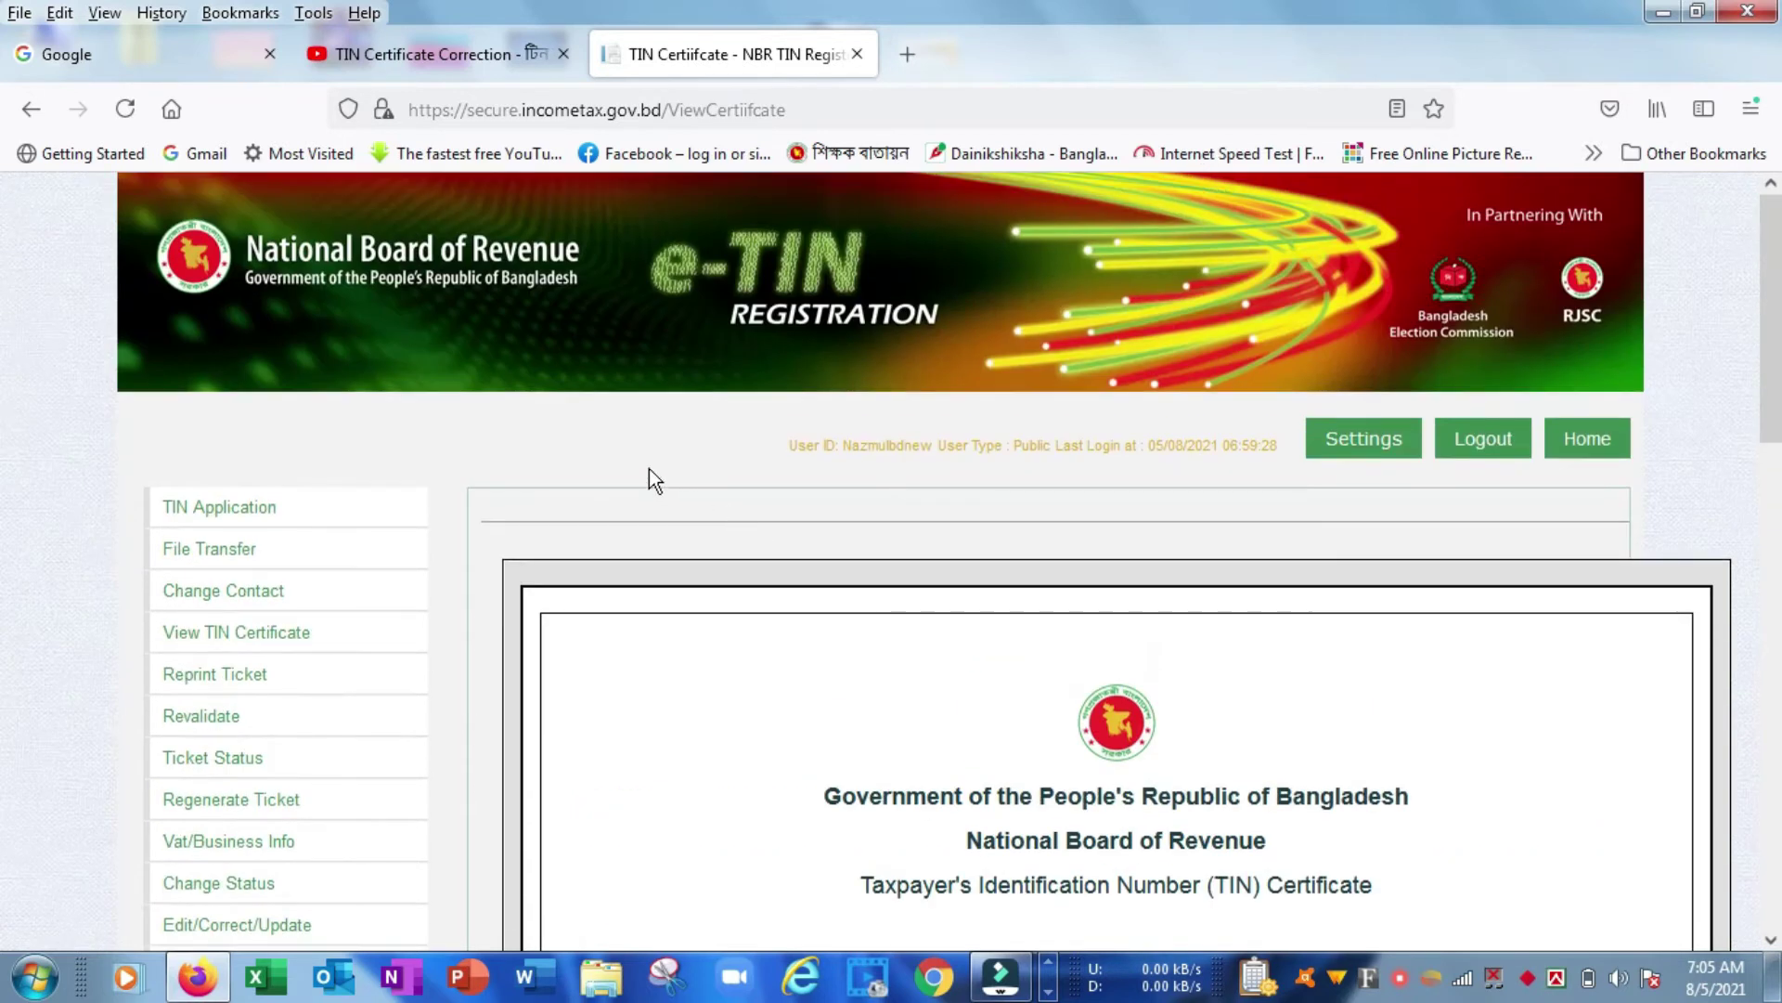
pyautogui.scroll(-5, 555, 527)
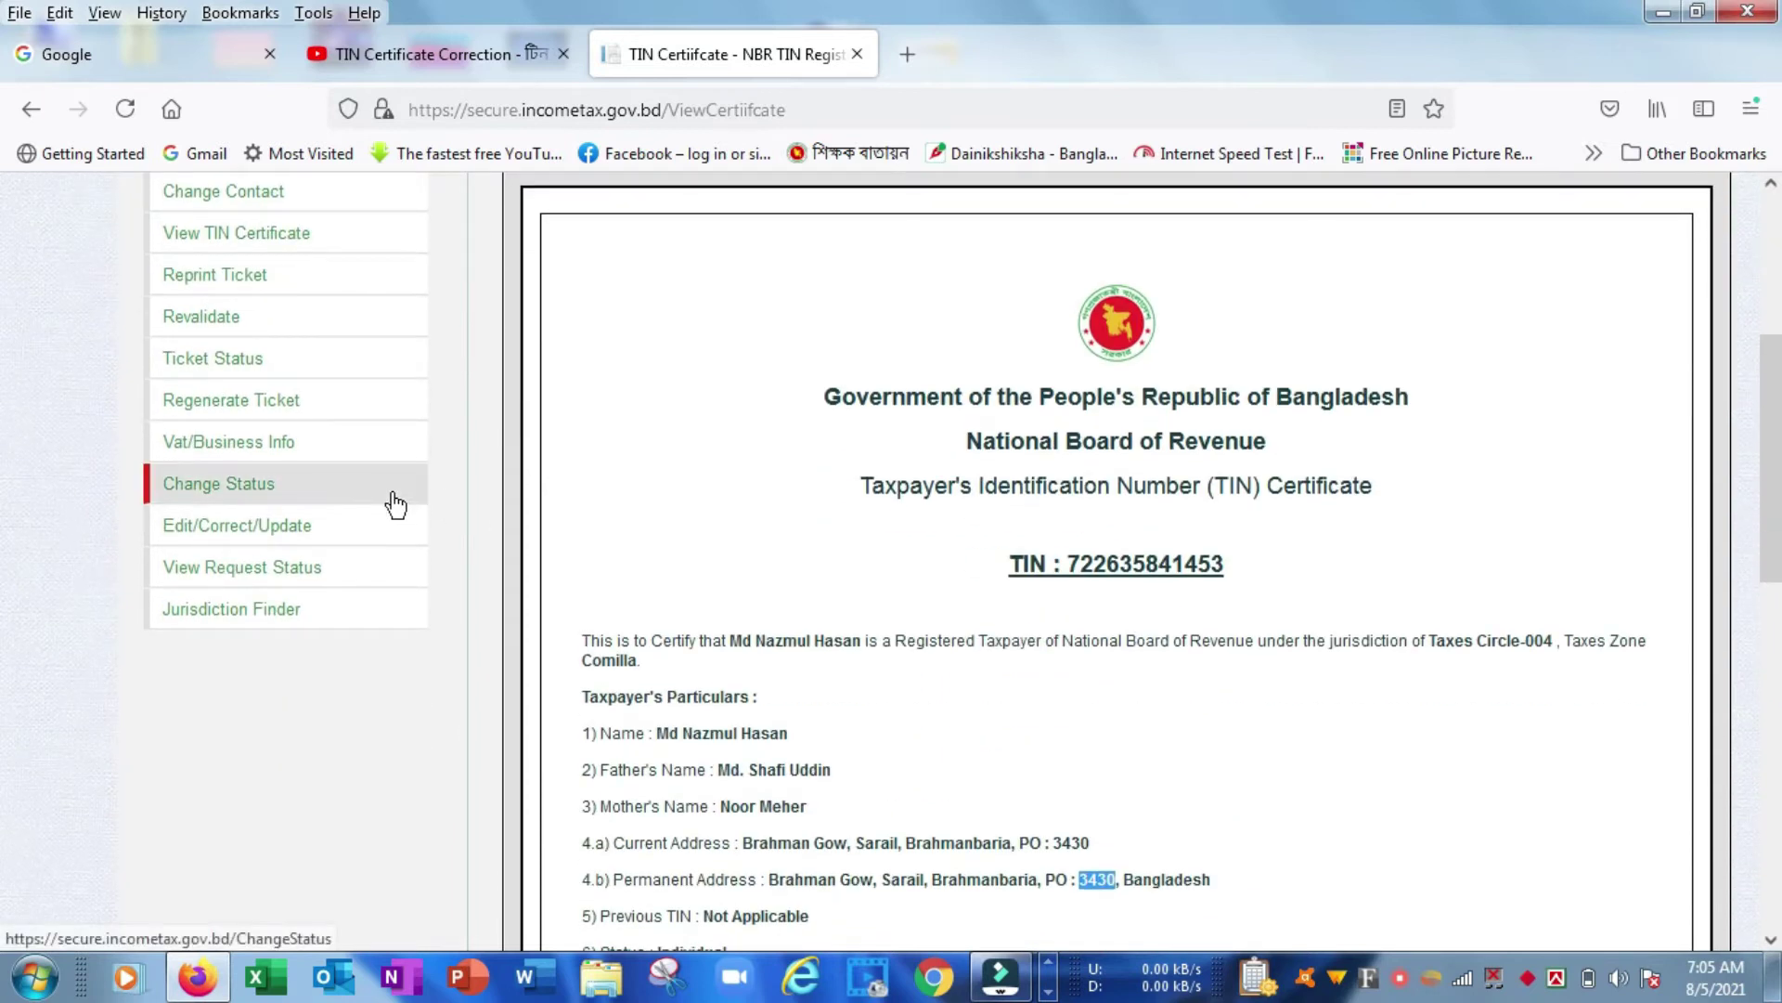
pyautogui.scroll(2, 397, 499)
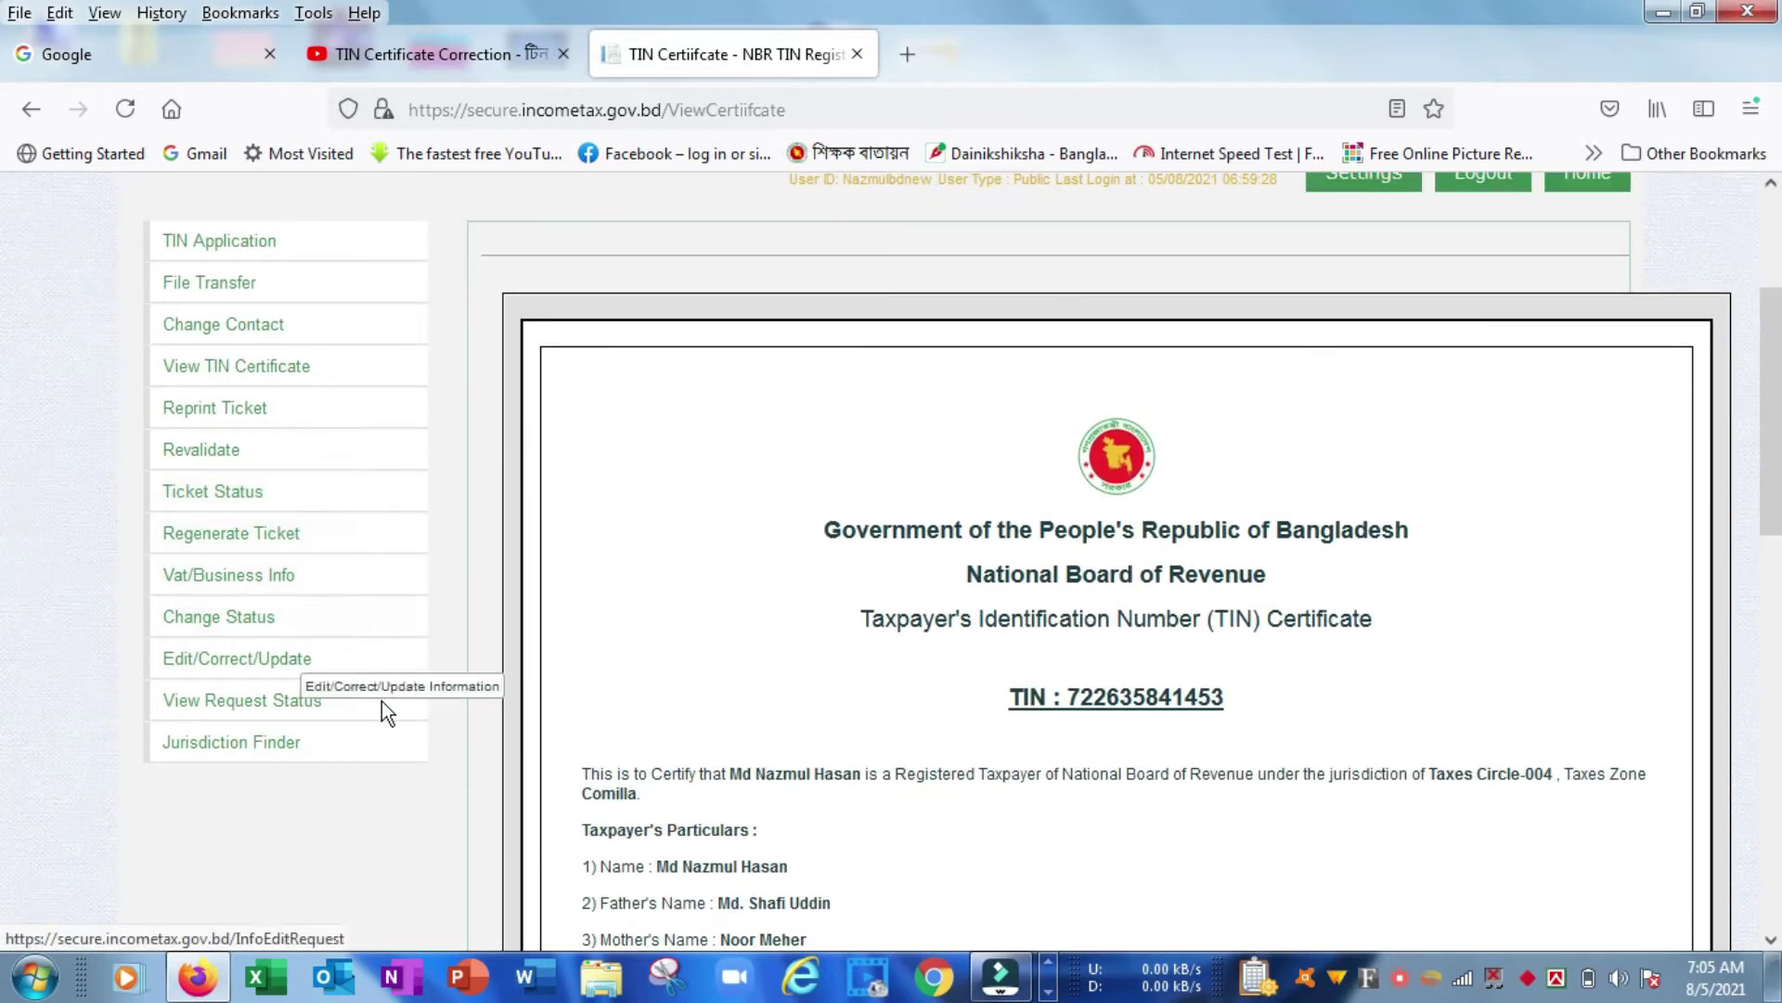
pyautogui.click(237, 665)
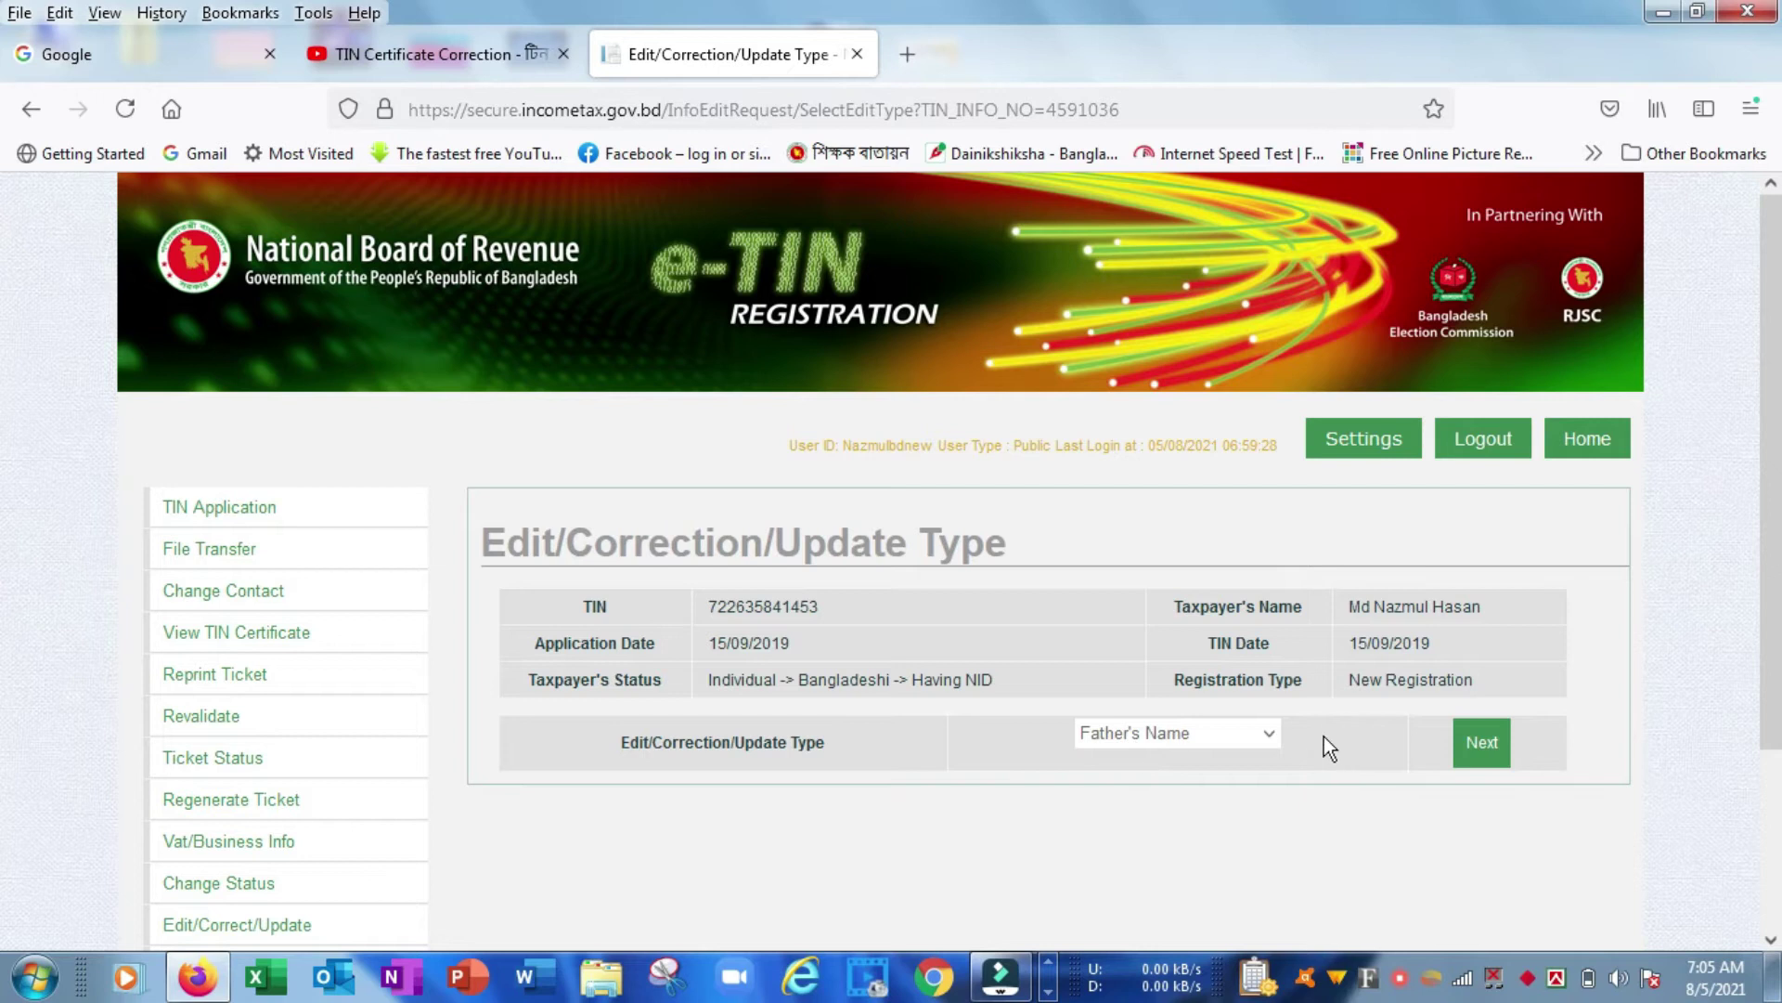
pyautogui.click(1272, 732)
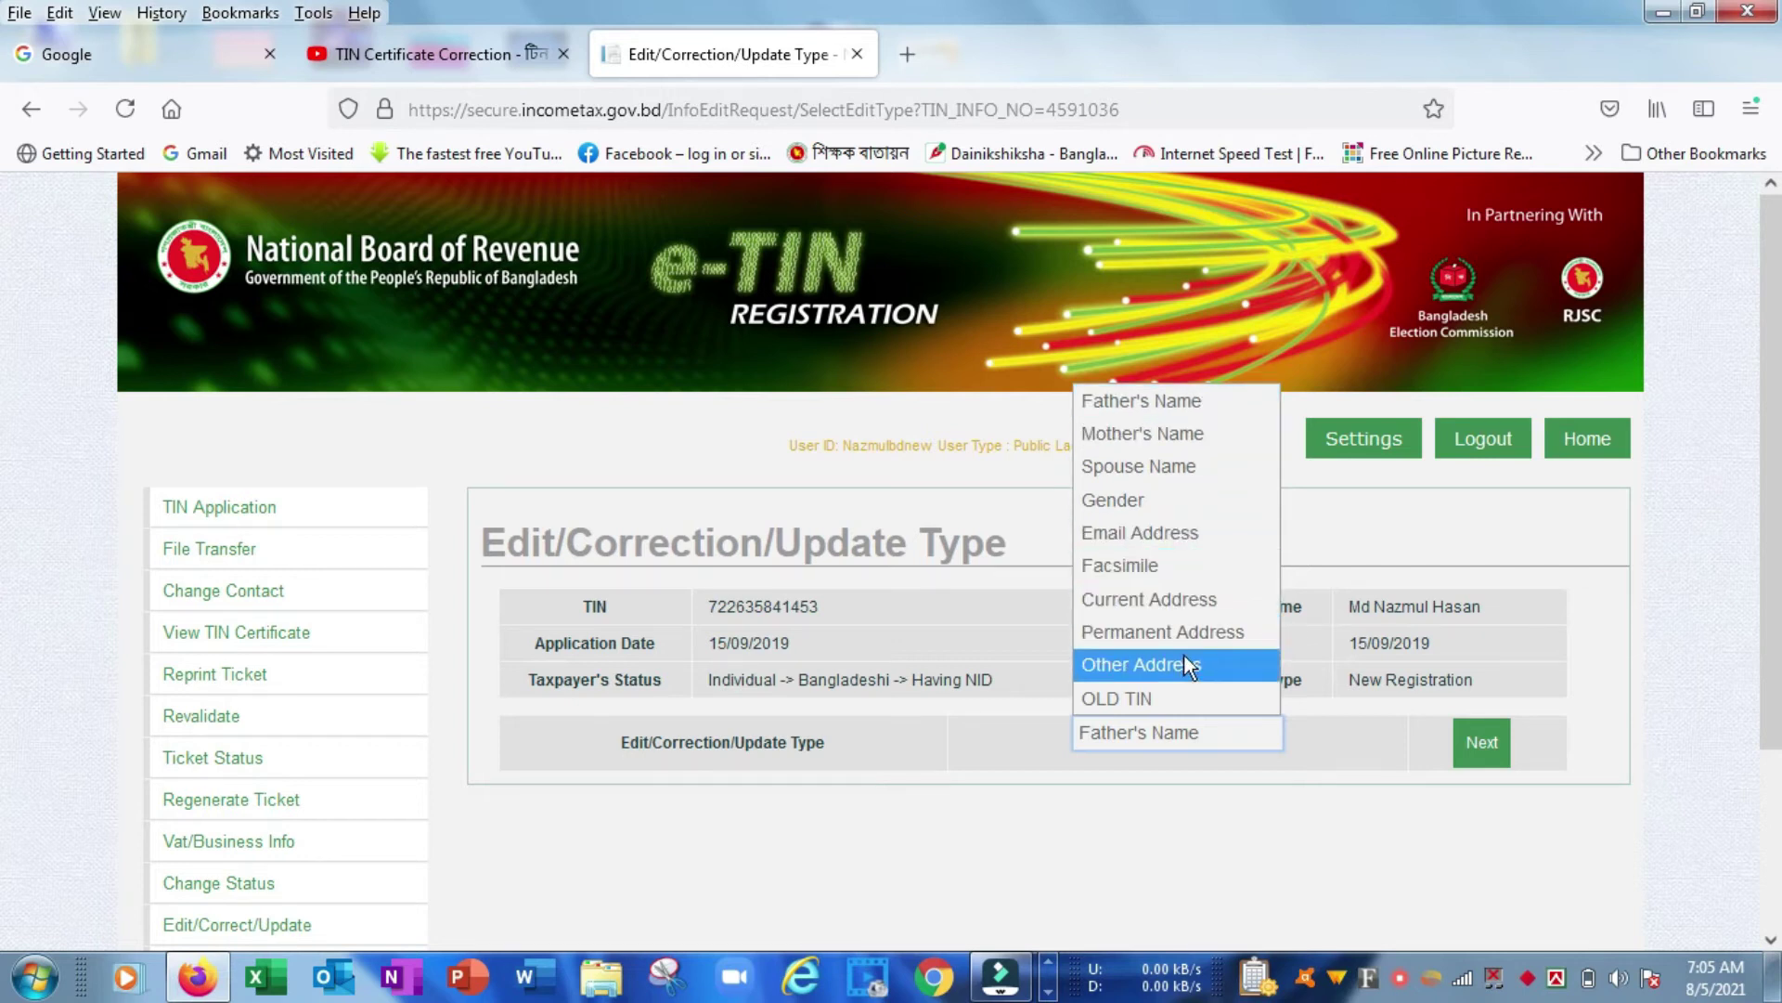
pyautogui.click(1189, 440)
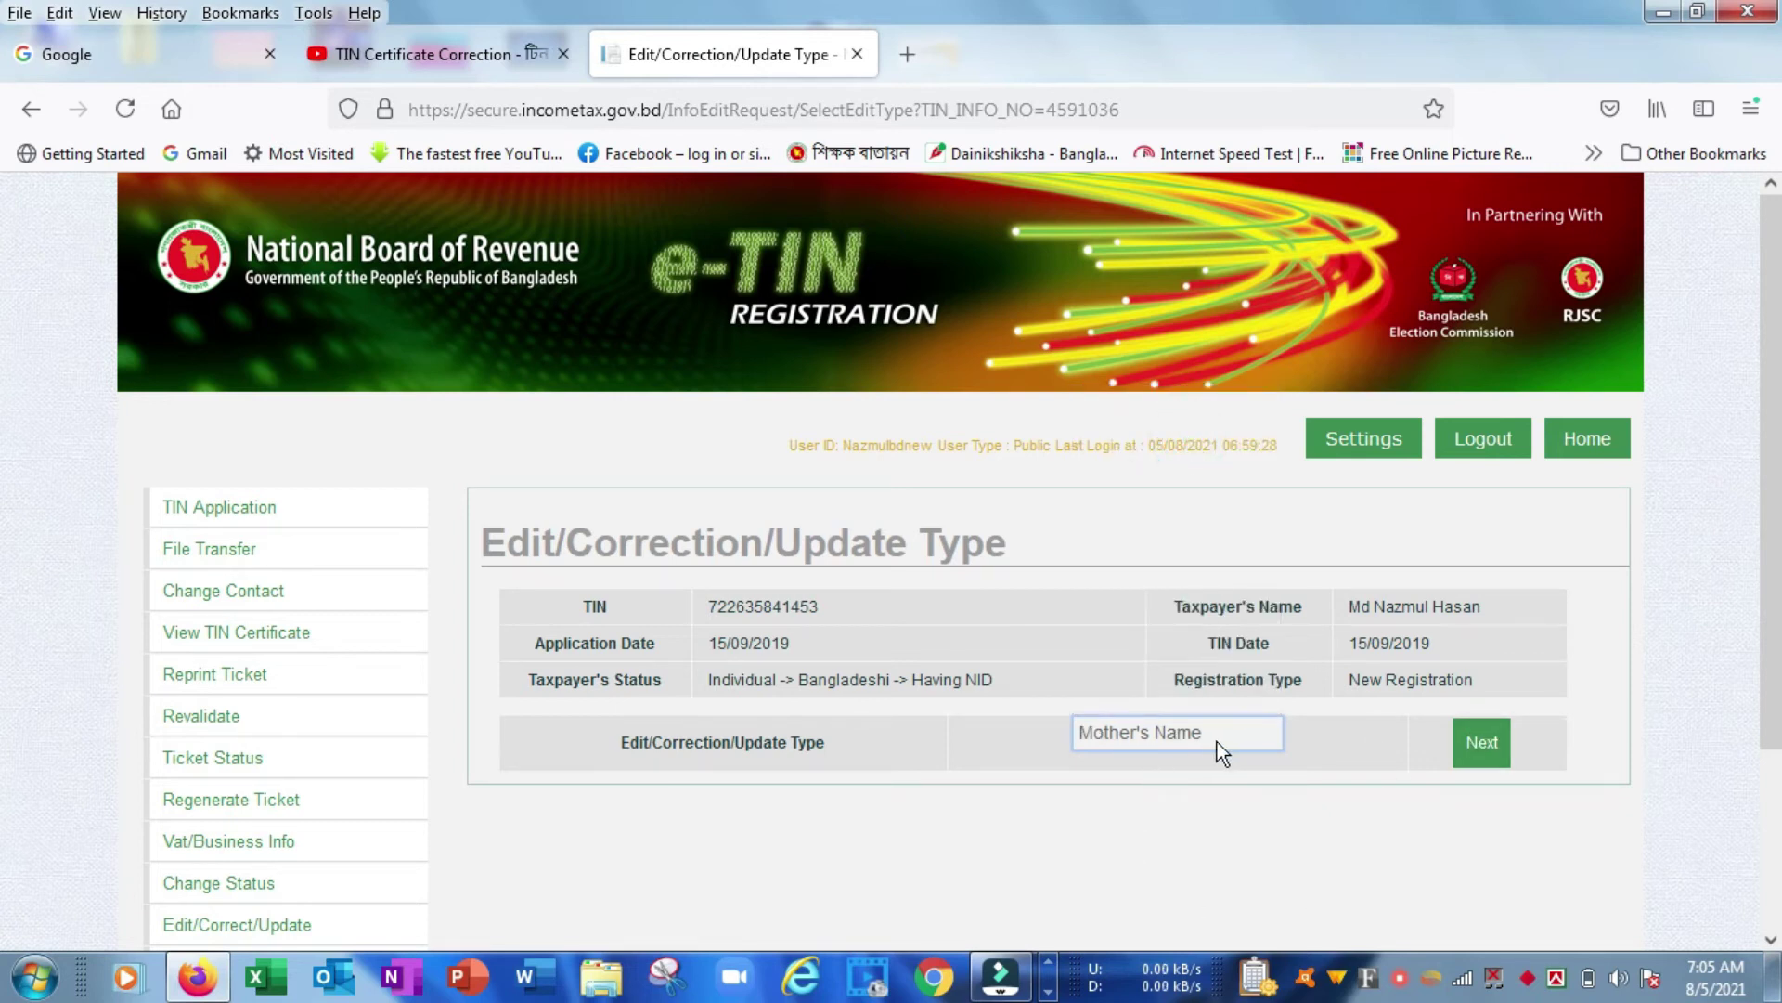
pyautogui.click(1483, 747)
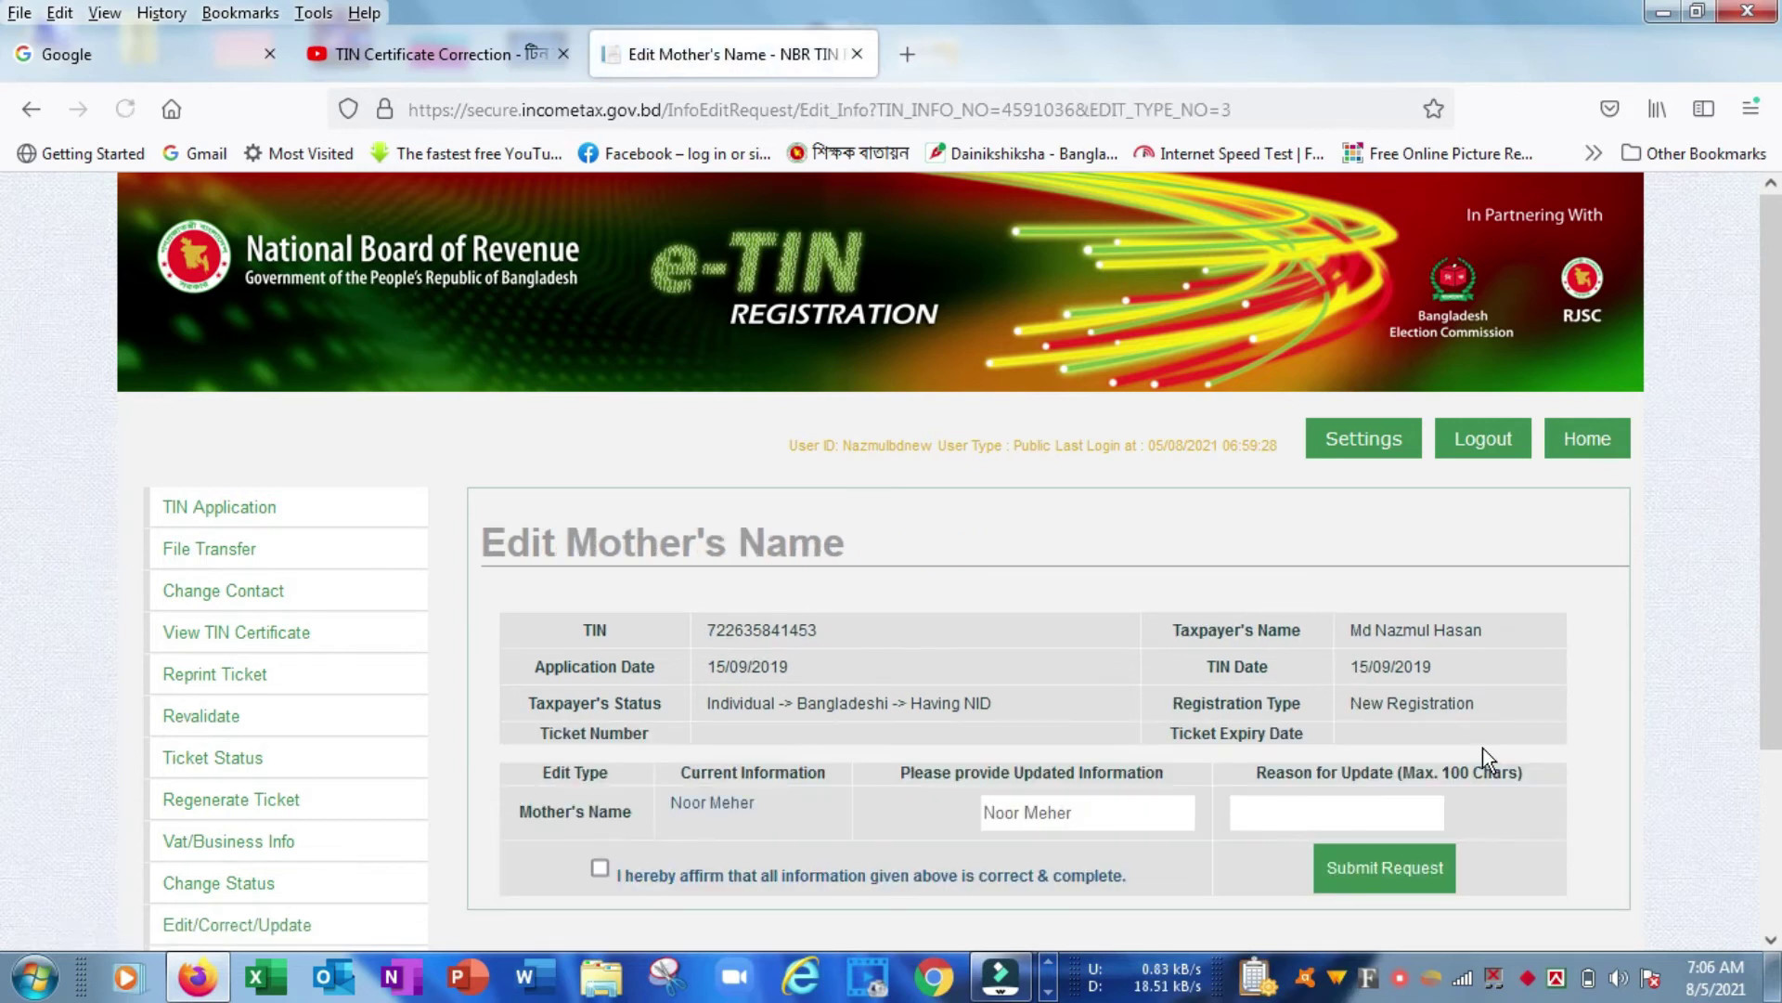
# Remove the space between the two parts of the mother's name in the updated information.
pyautogui.scroll(-3, 1350, 703)
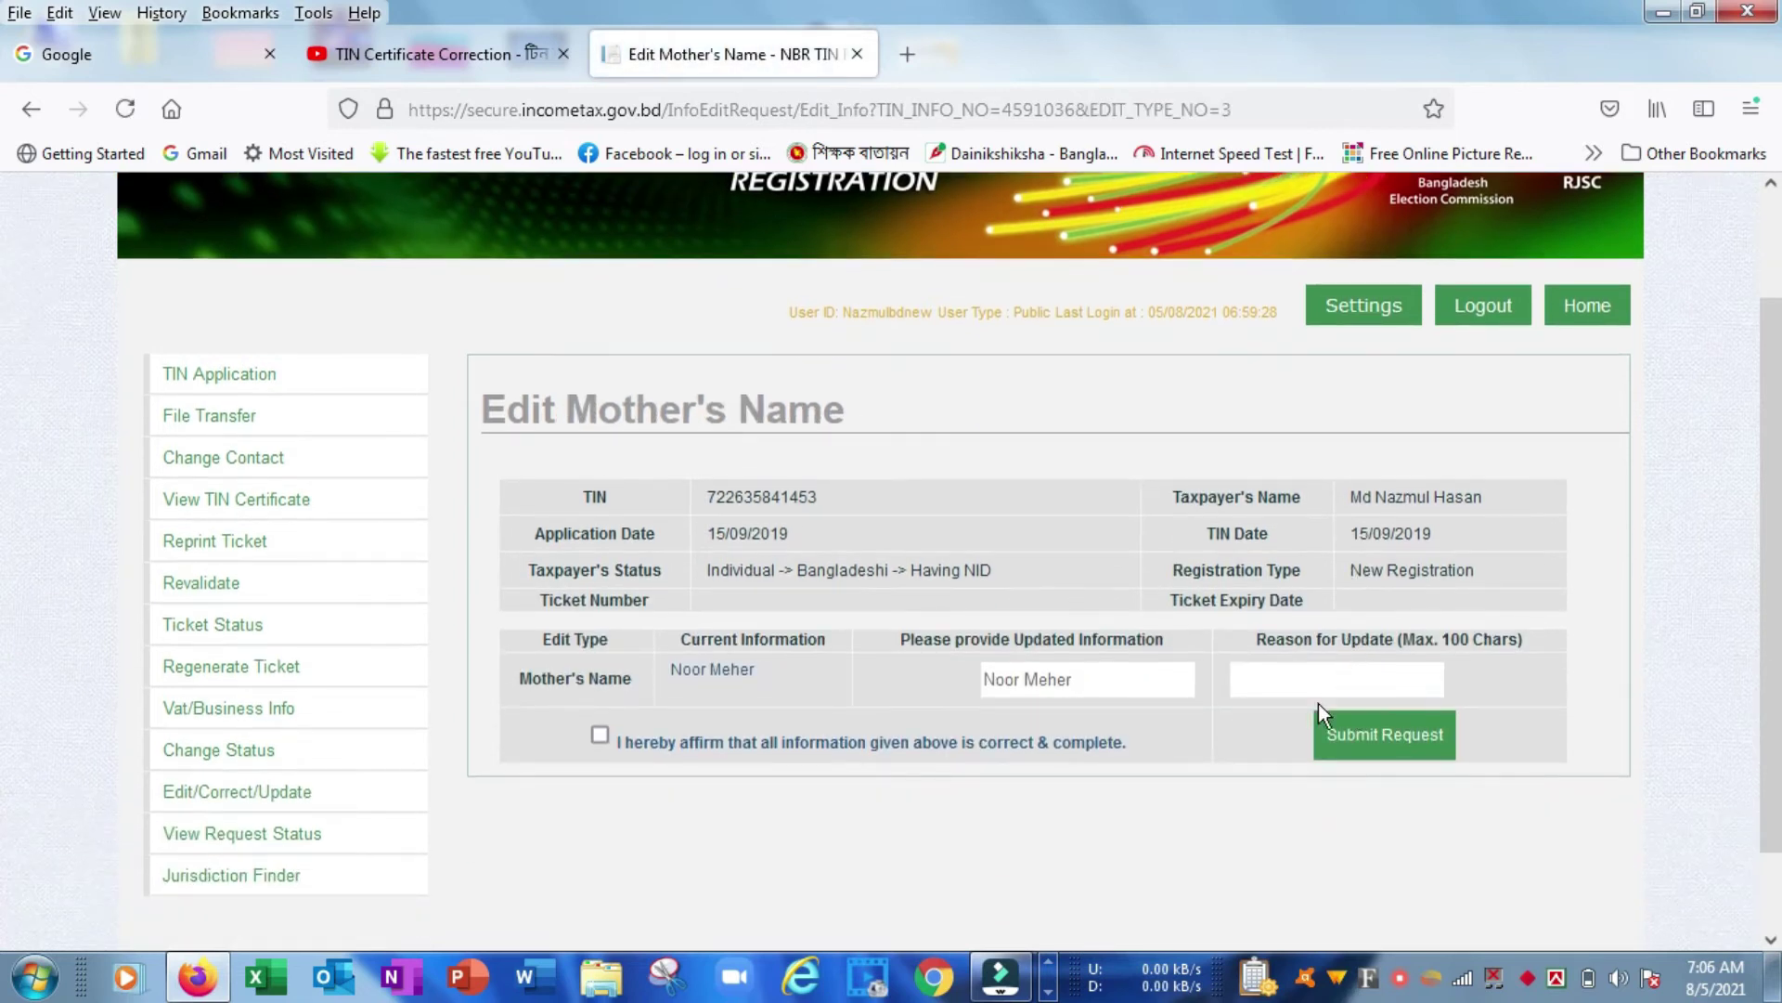
pyautogui.click(1023, 683)
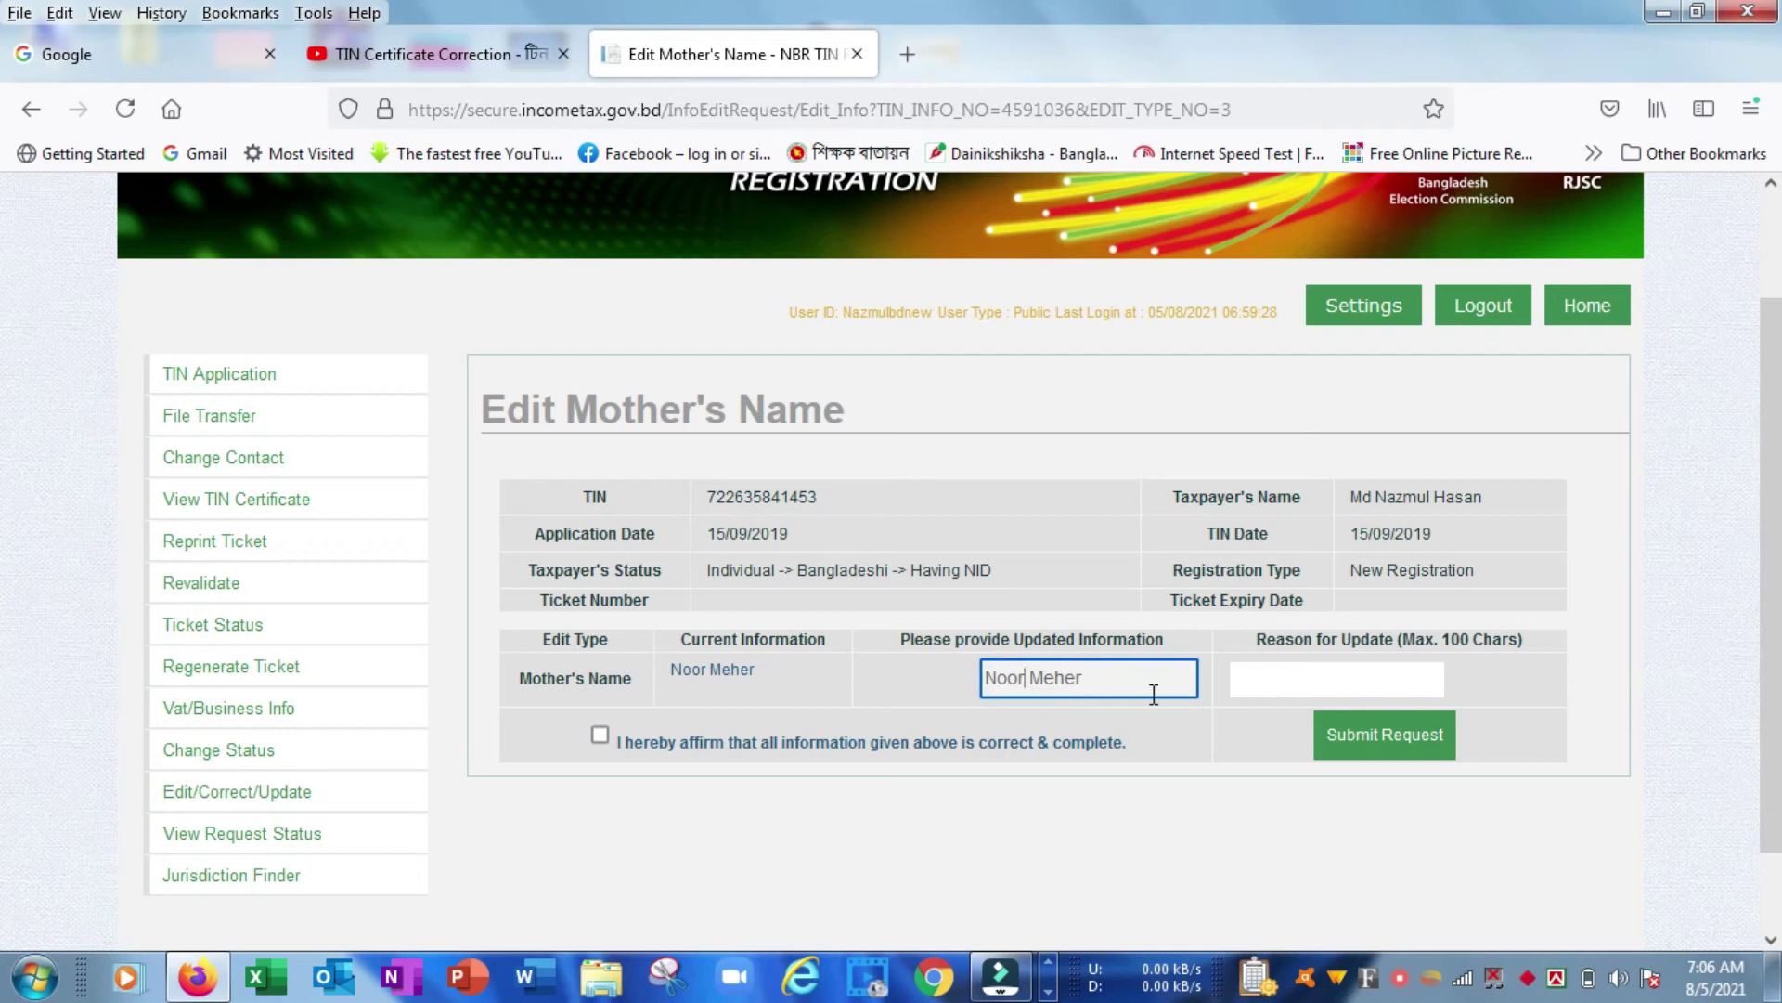
pyautogui.press('Right')
pyautogui.press('BackSpace')
# Enter "Typing Mistak" as the reason for updating the mother's name.
pyautogui.click(1289, 685)
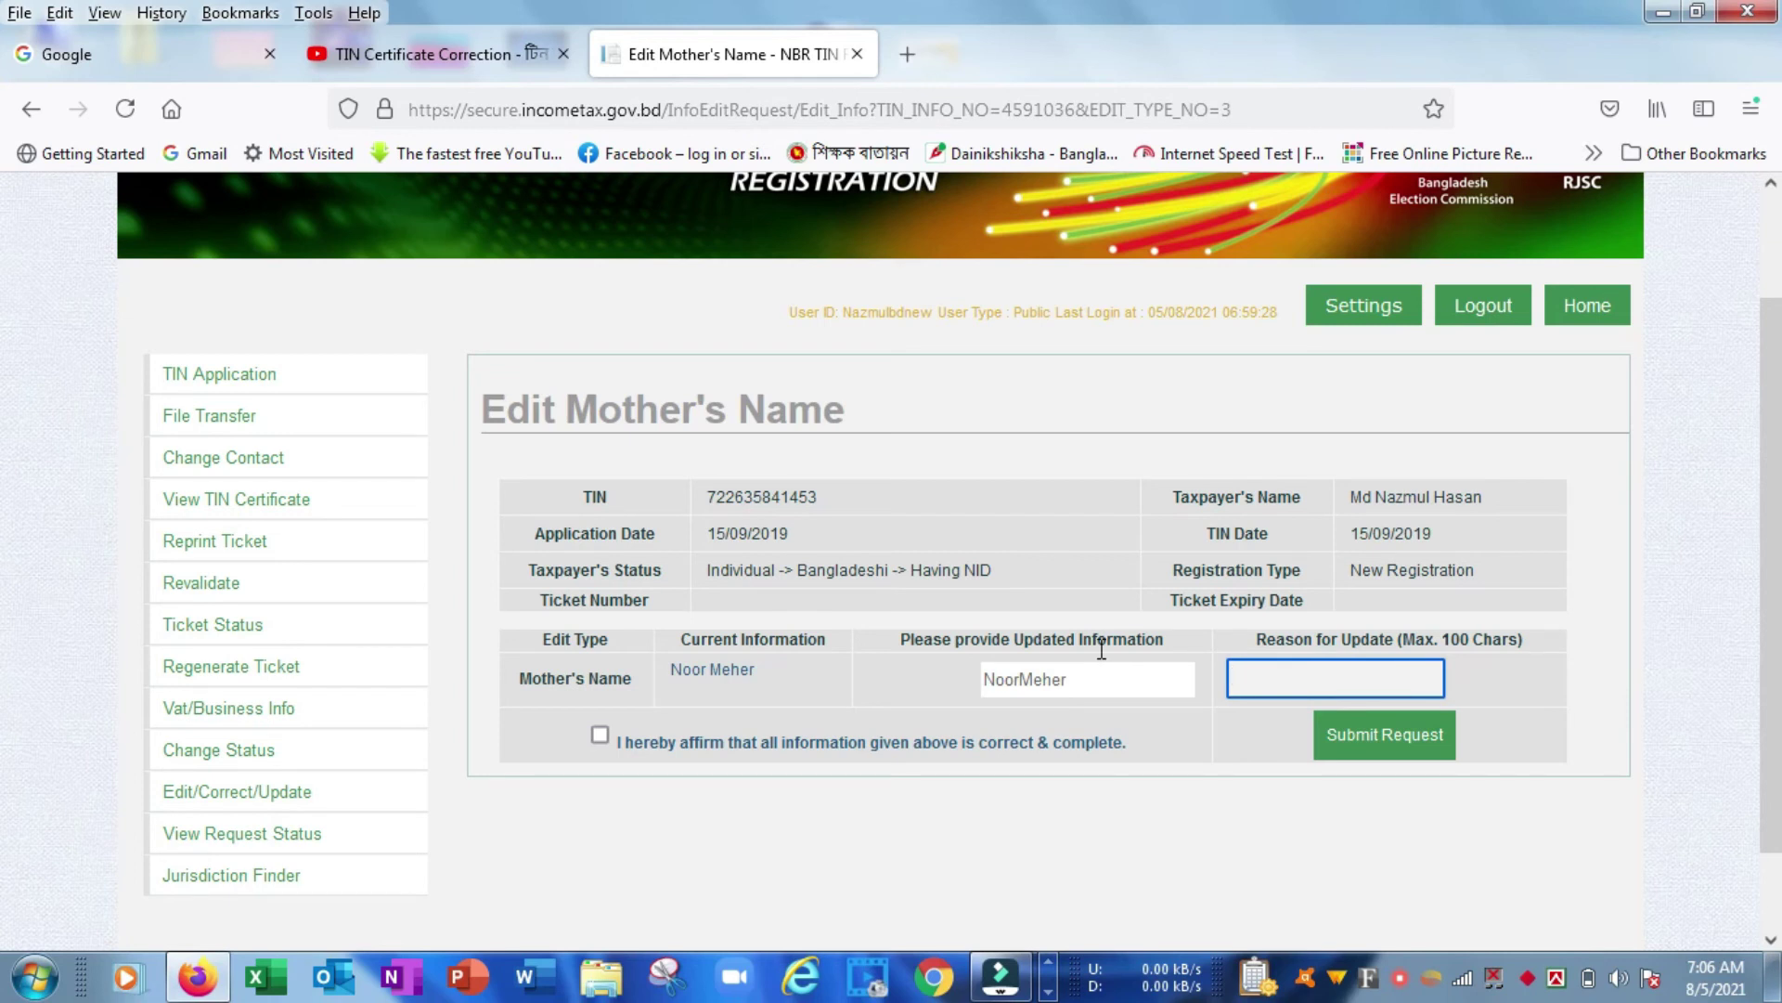
pyautogui.write('Typing Mistak')
pyautogui.click(588, 724)
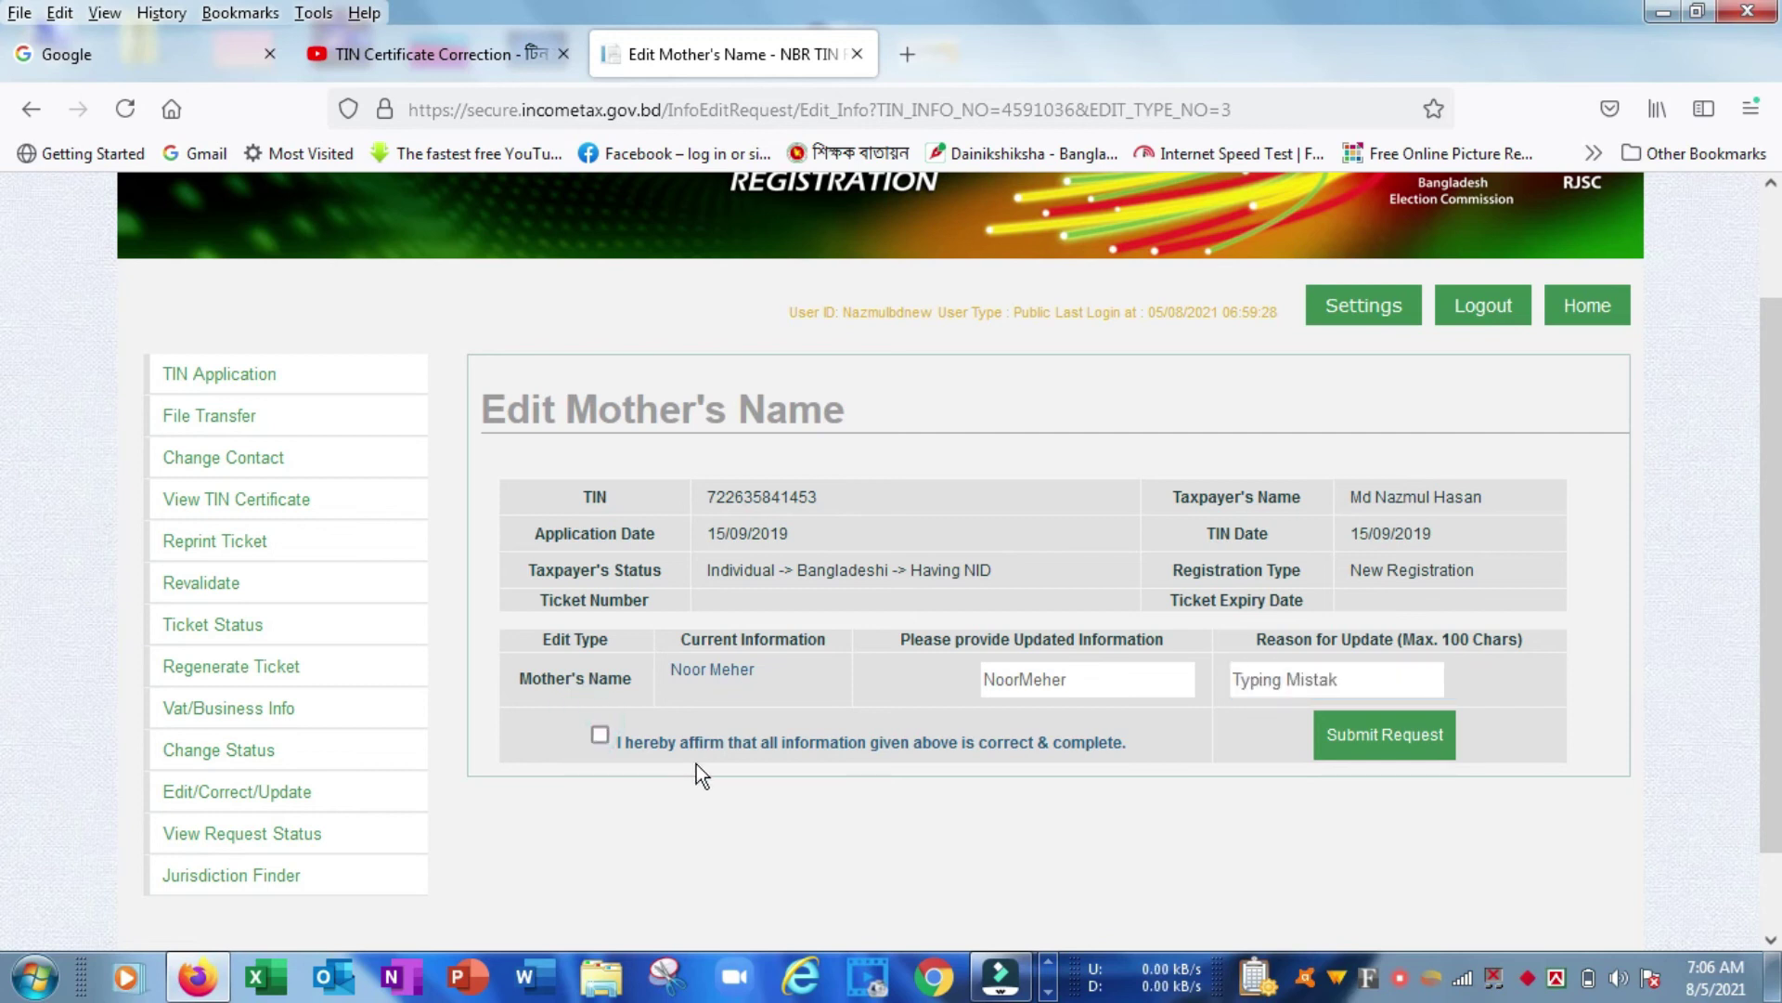